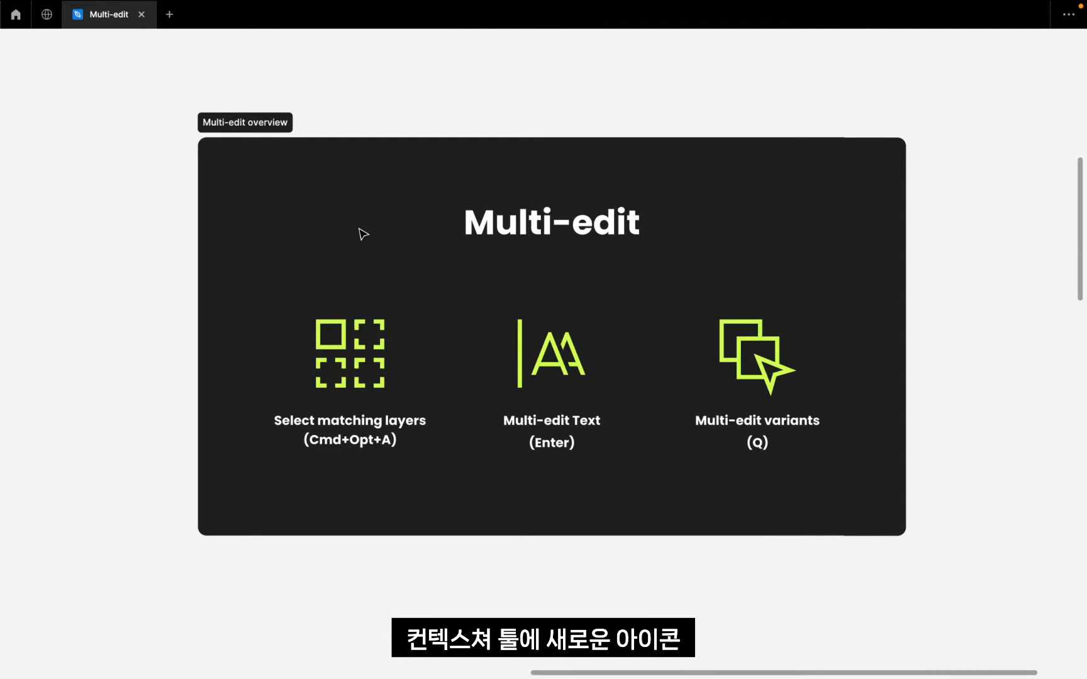
Examine the three features on the Multi-edit overview board: selecting matching layers, multi-edit text and multi-edit variants
click(359, 361)
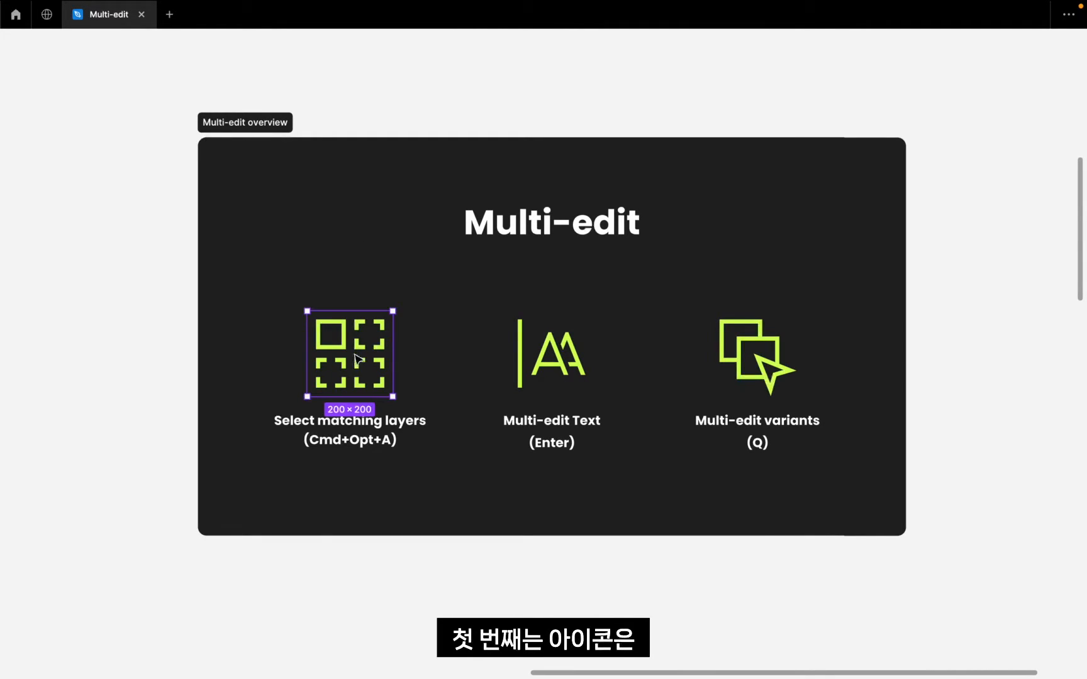
click(339, 450)
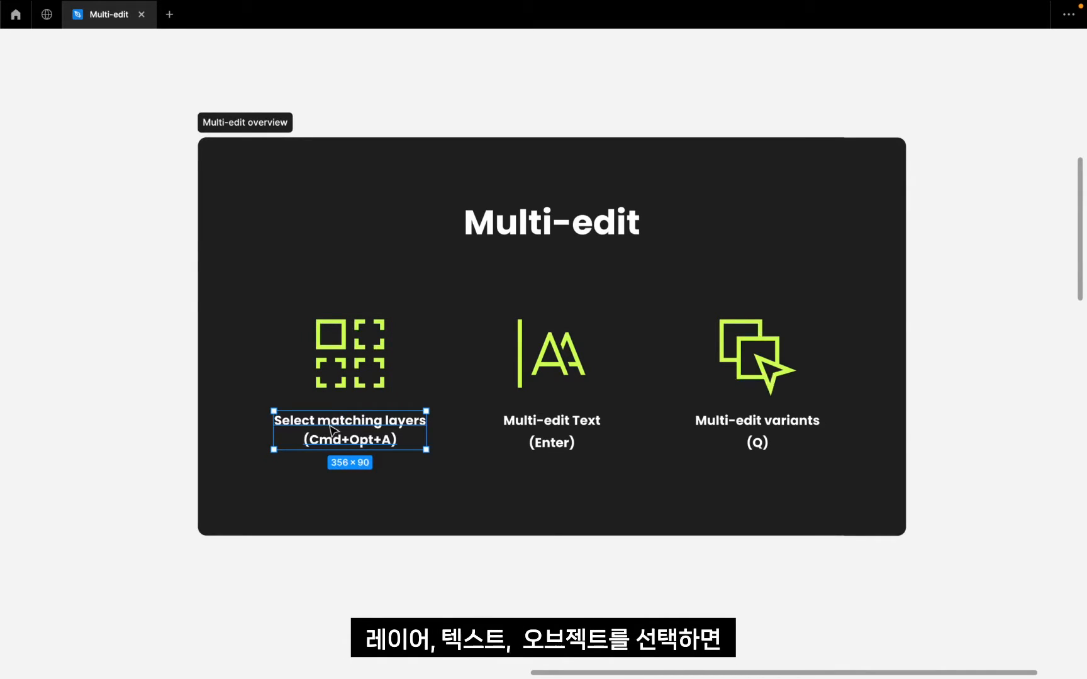
click(338, 386)
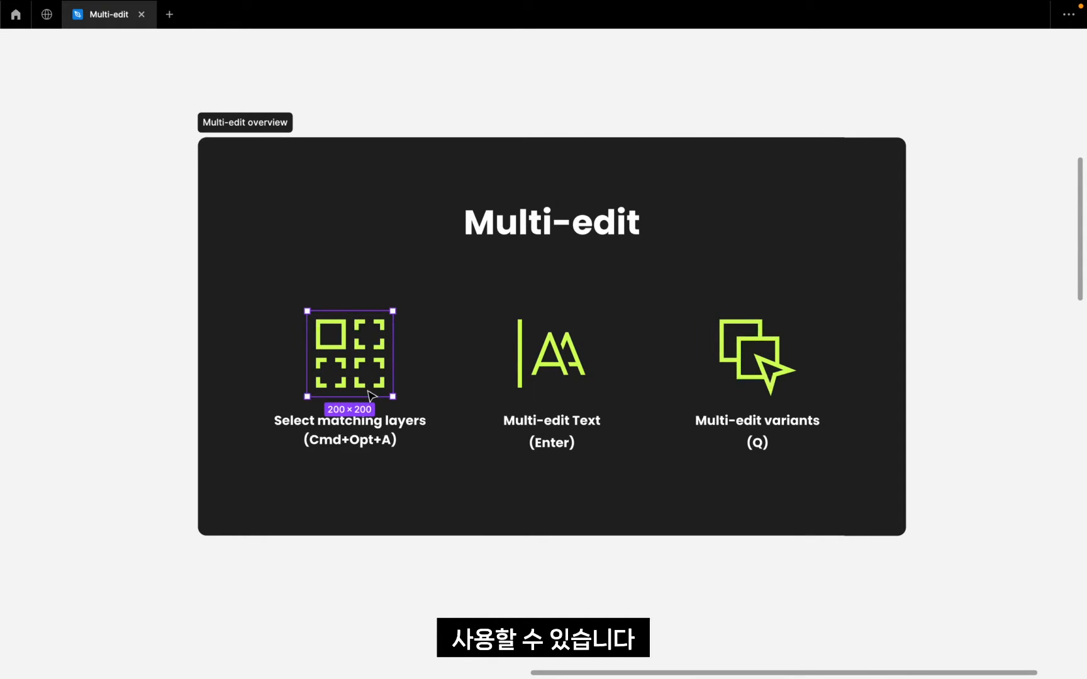
click(561, 396)
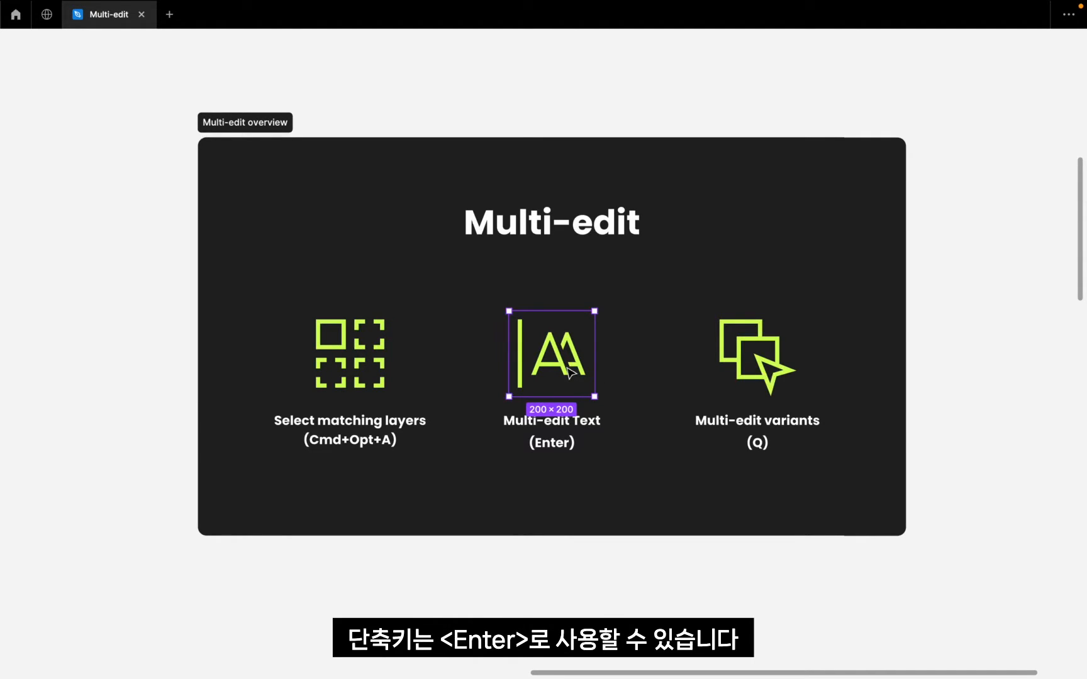
click(792, 368)
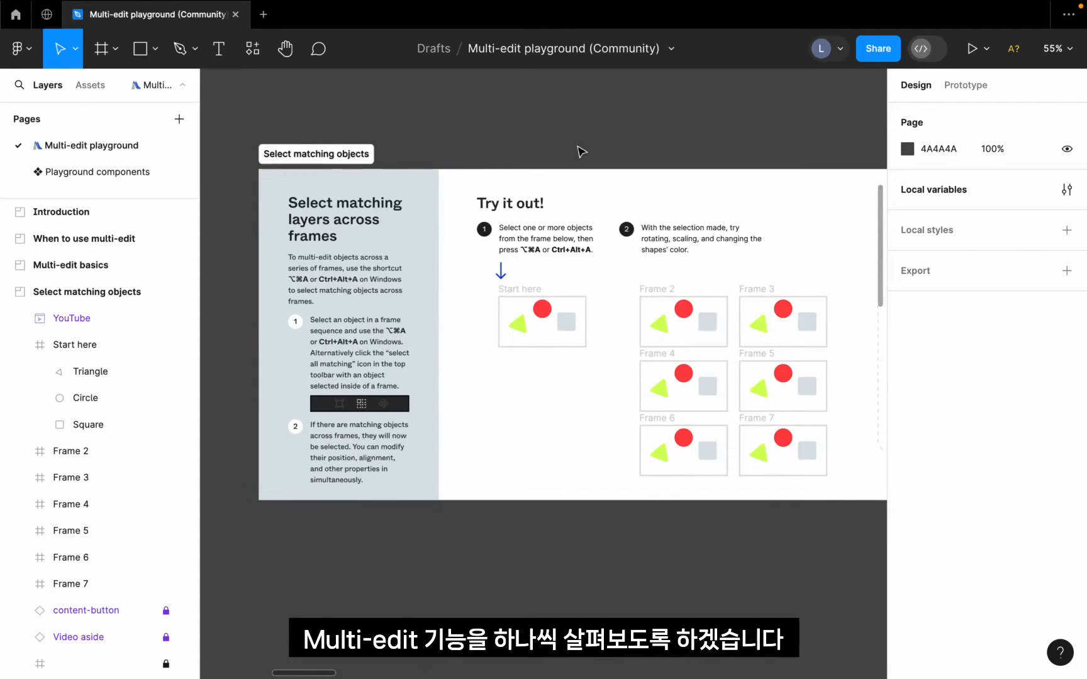
Select the blue triangle in the Start here frame together with its matching triangles in Frames 2 to 7
scroll(579, 151, right, 1)
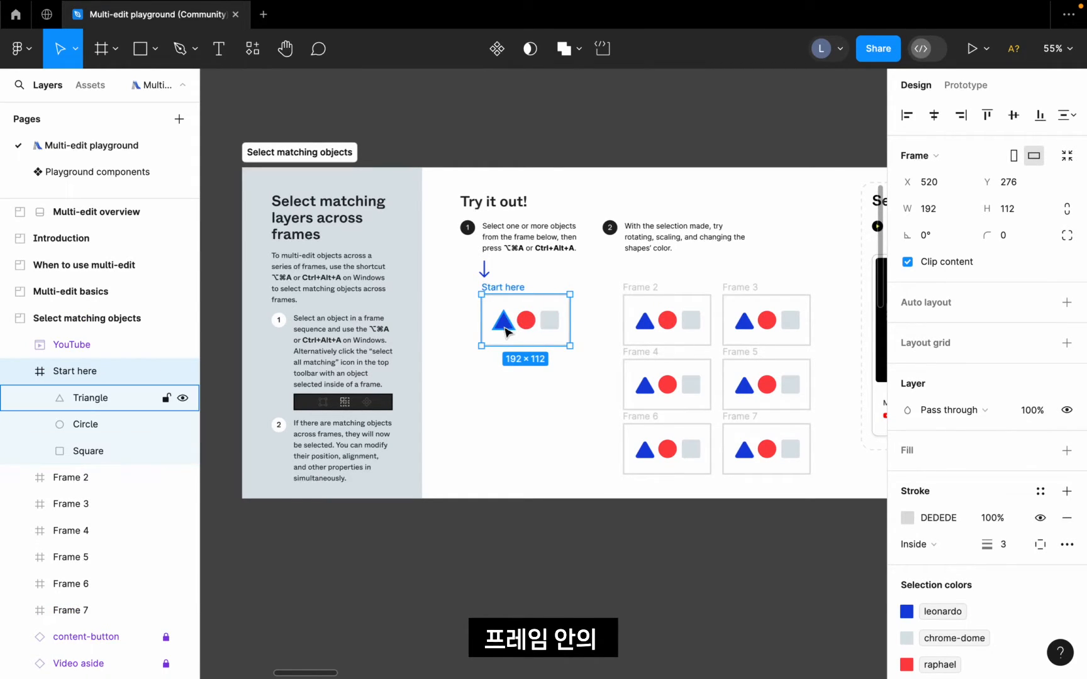
click(506, 329)
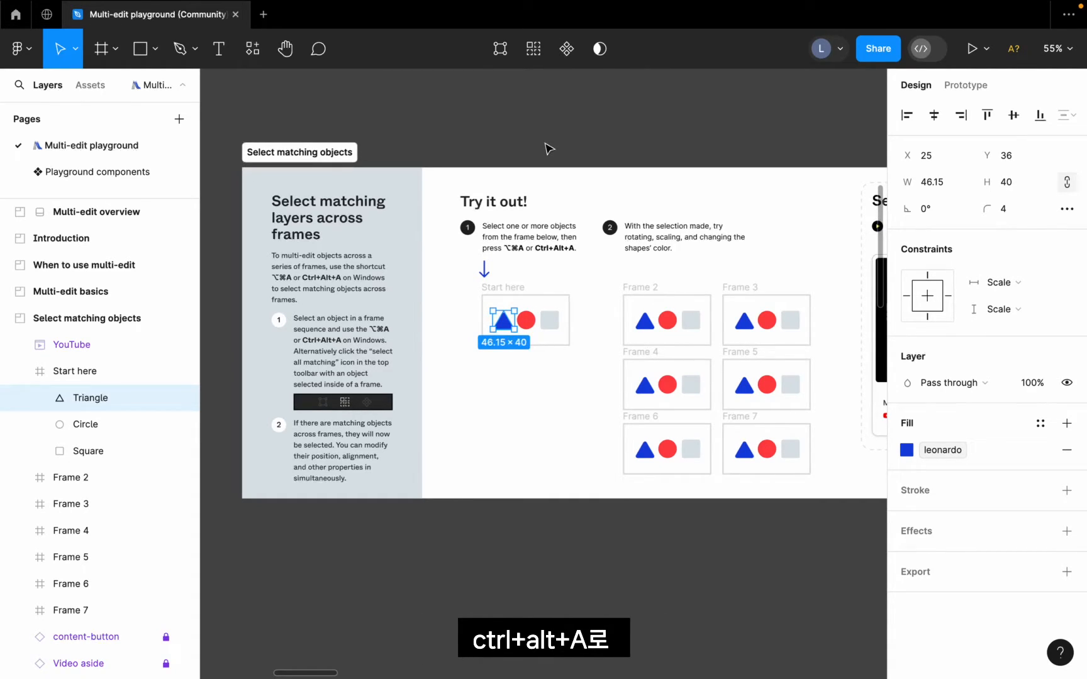
click(534, 49)
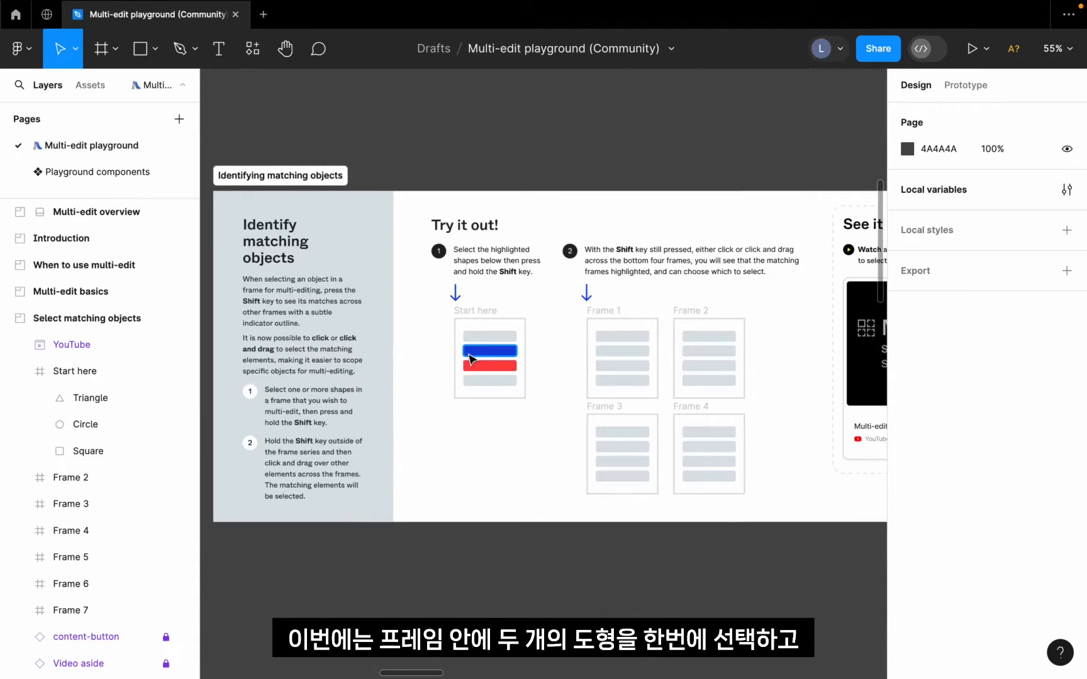
In the Identifying matching objects section, select the blue and red bars in the Start here frame plus their matches in the other frames
click(470, 359)
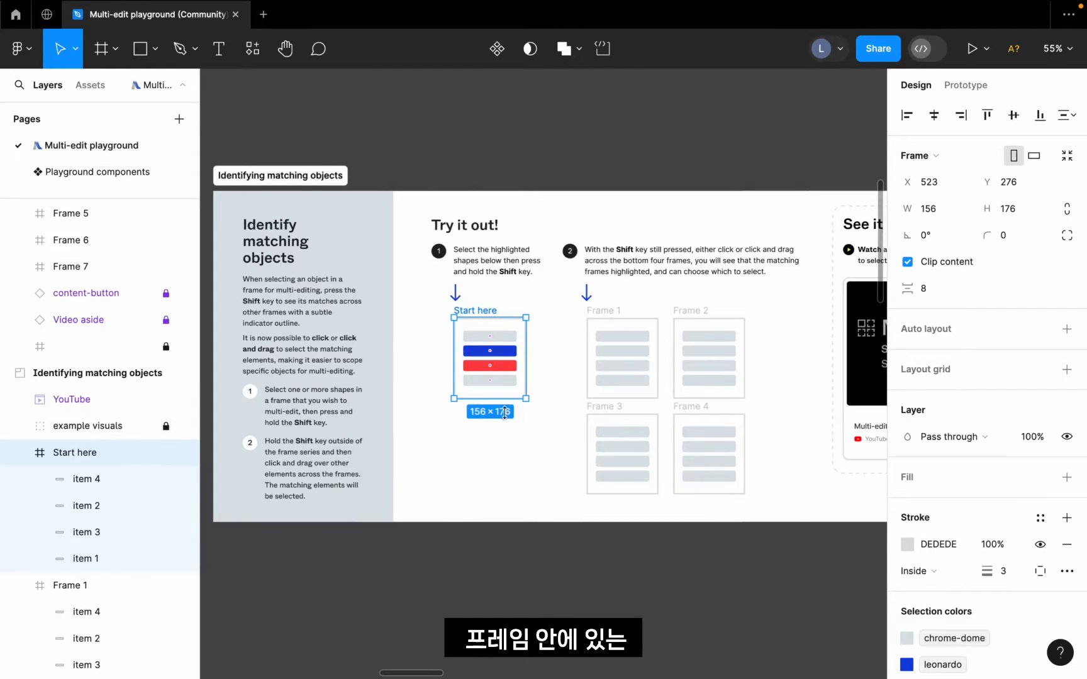
click(504, 351)
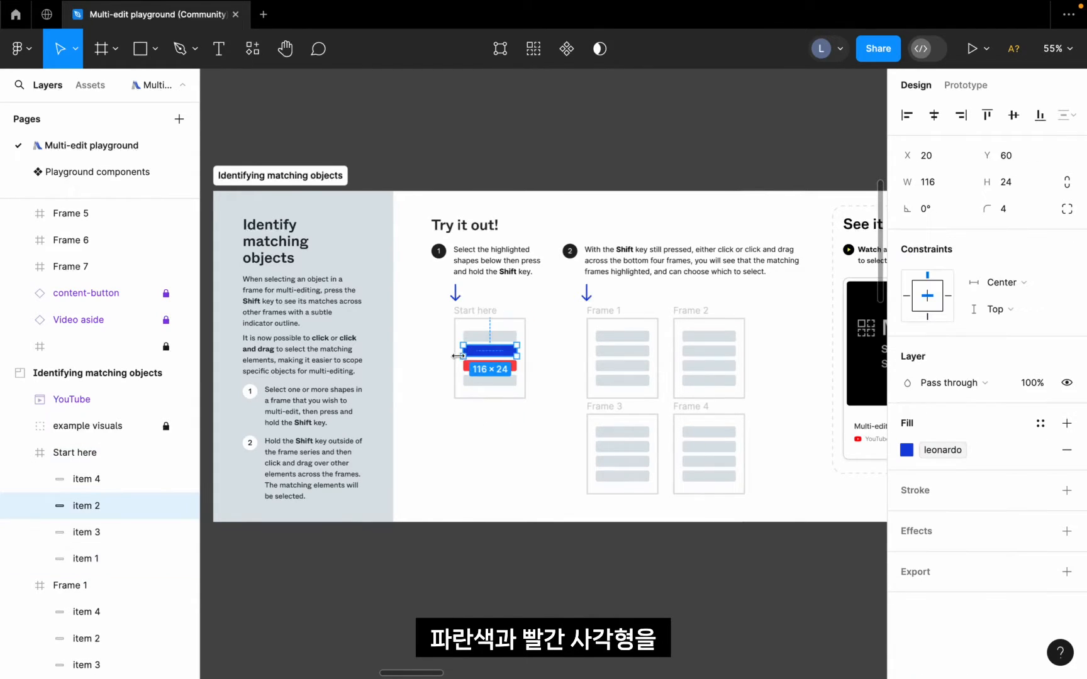
key(shift)
shift+click(511, 366)
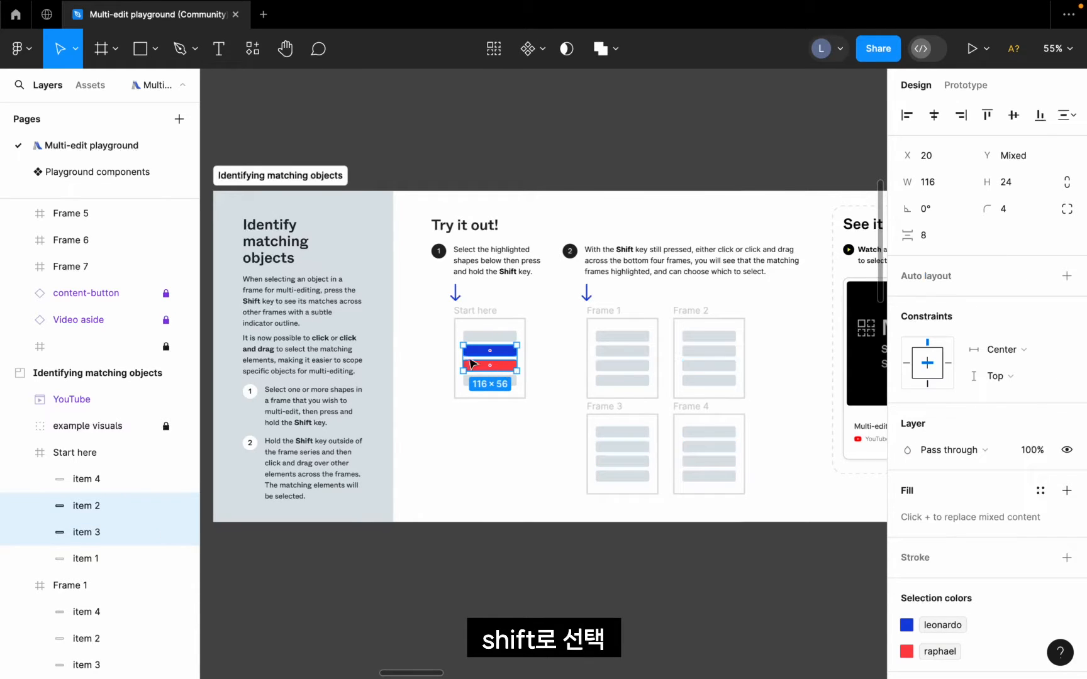
click(494, 49)
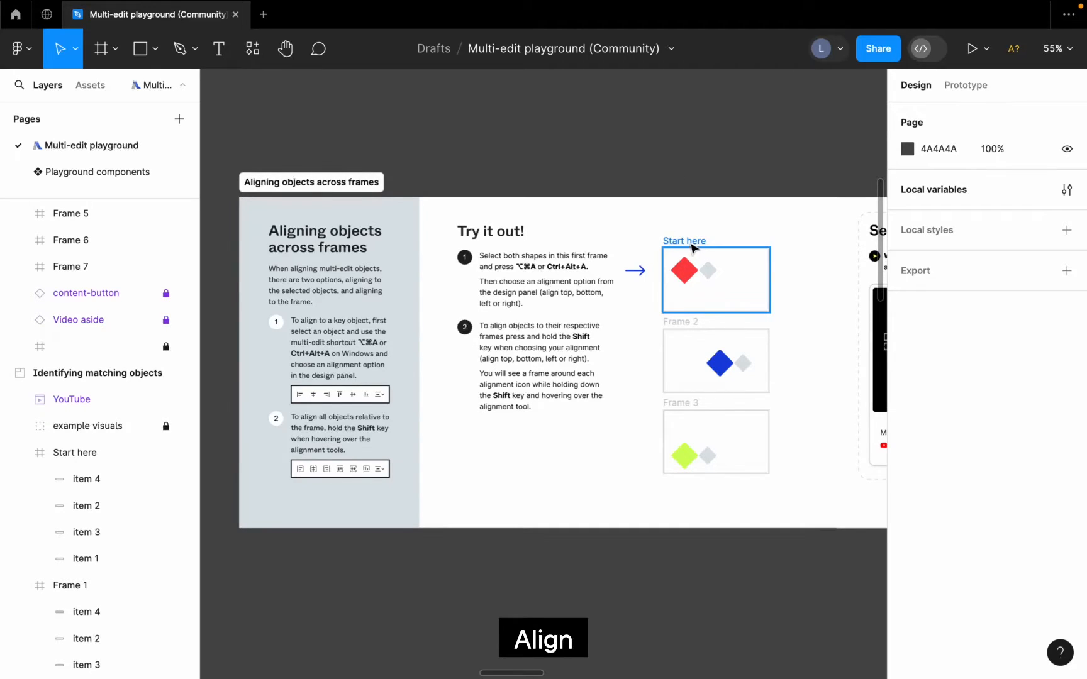
Select the red diamond and its matches across the three frames, and align them left, right, and left again
click(689, 277)
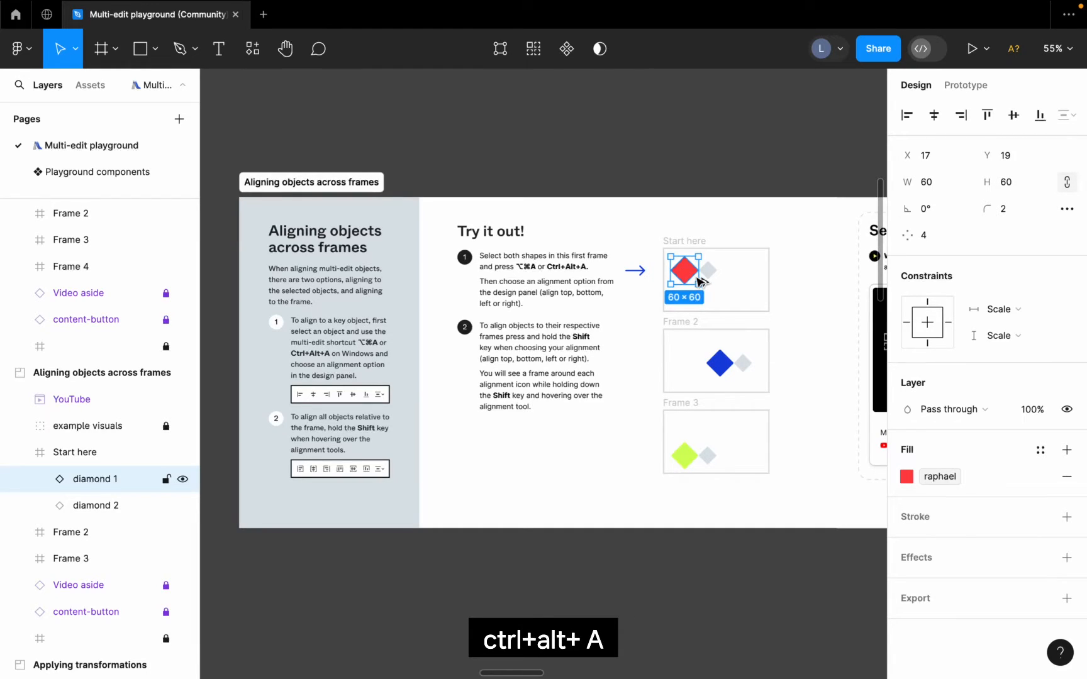
key(ctrl+alt+a)
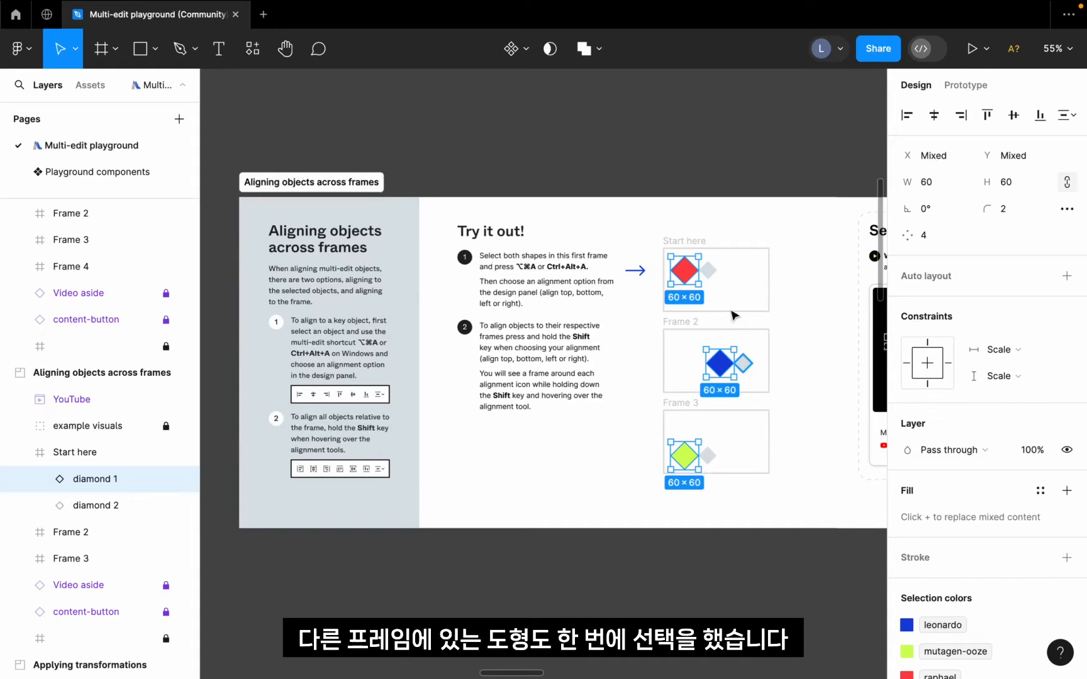
click(908, 116)
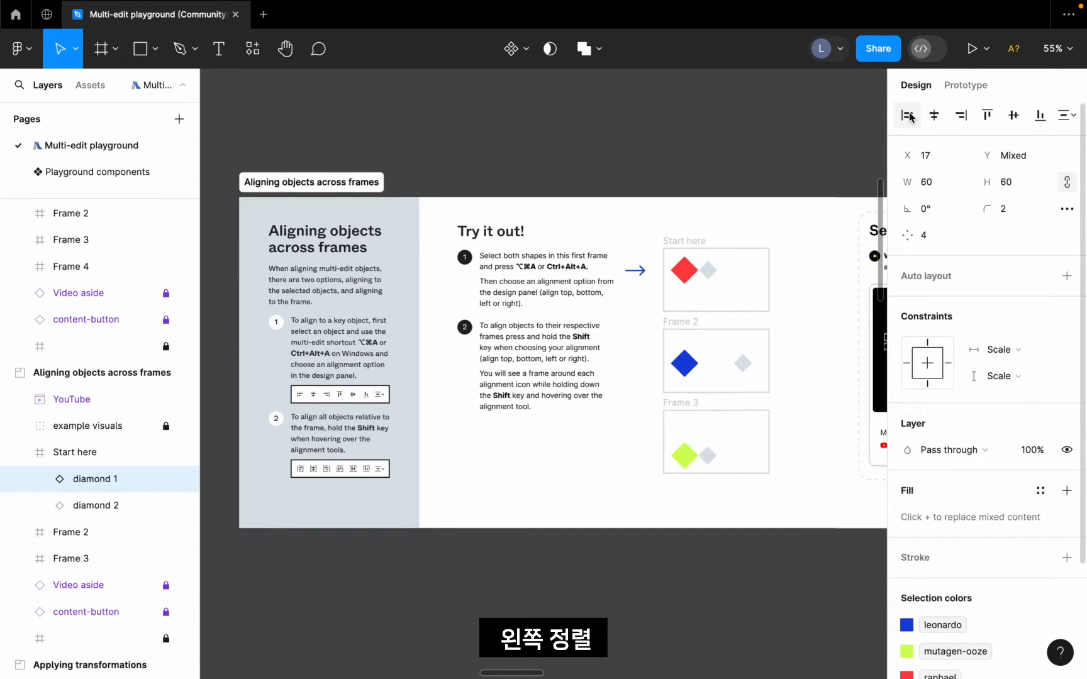
click(961, 117)
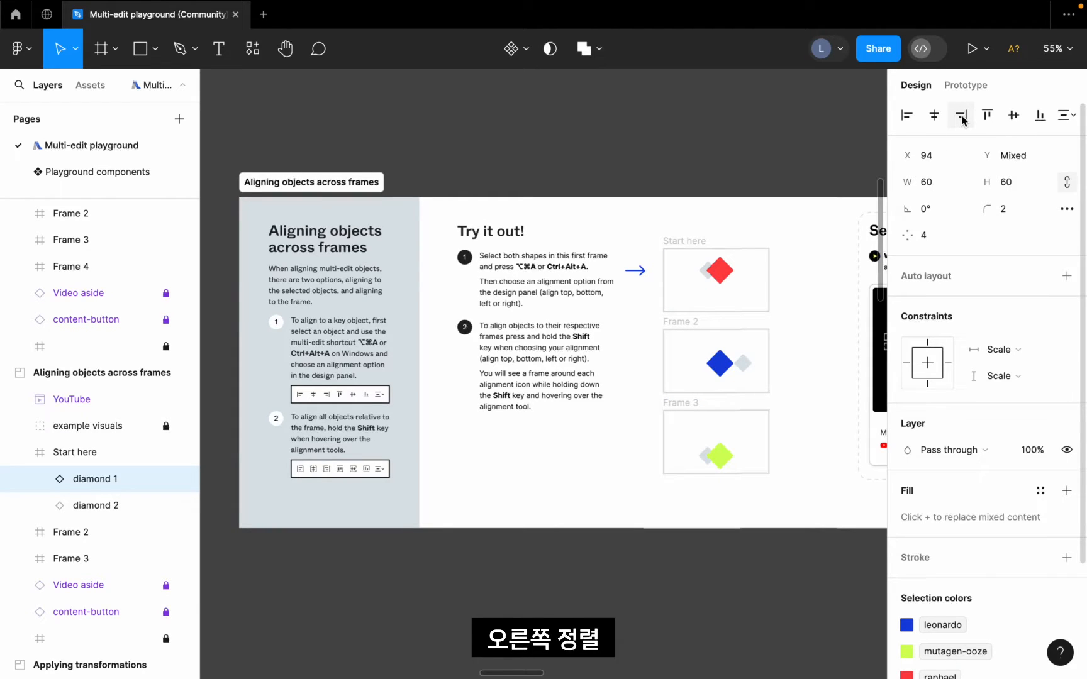
click(908, 116)
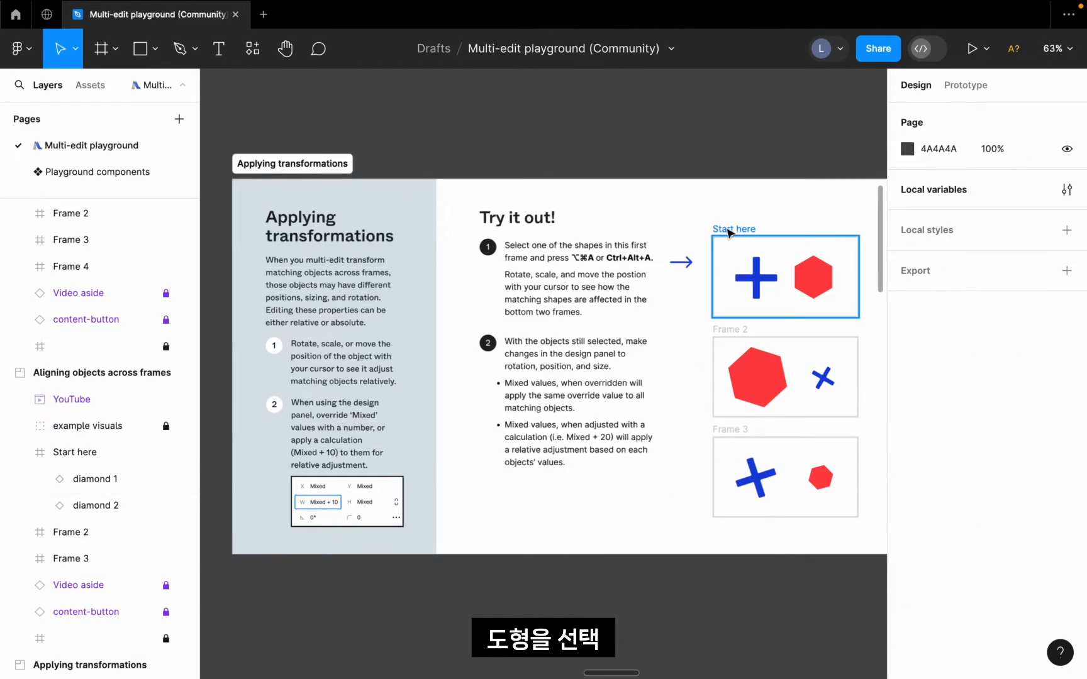
Select the blue cross with its matches in the Applying transformations frames and increase their mixed widths by 50
click(780, 286)
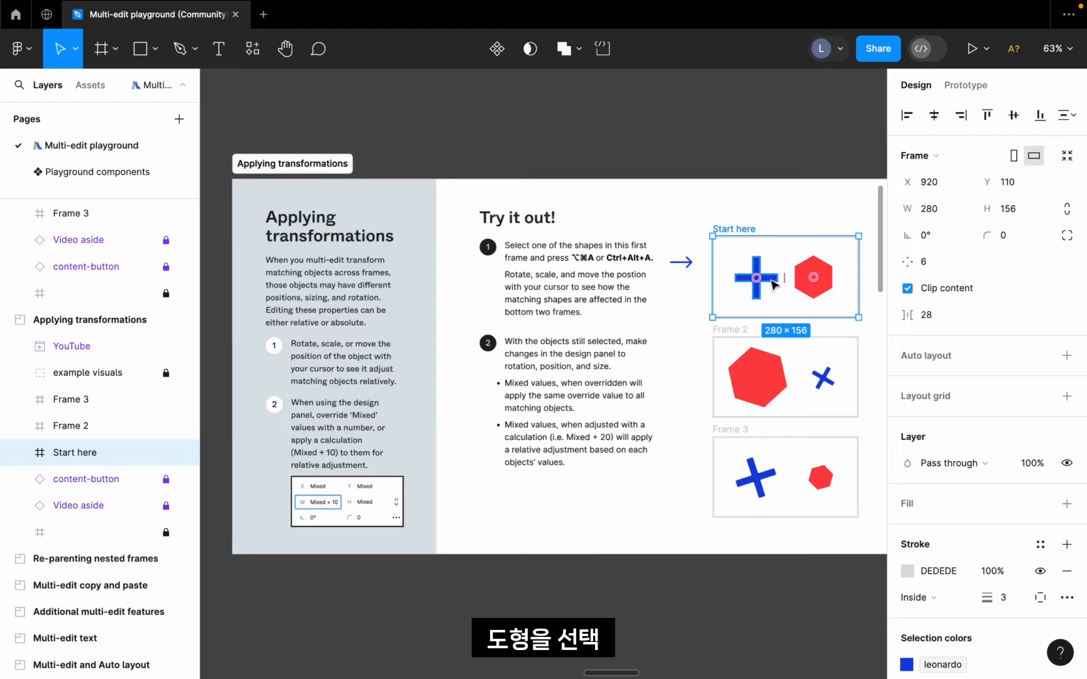
click(773, 285)
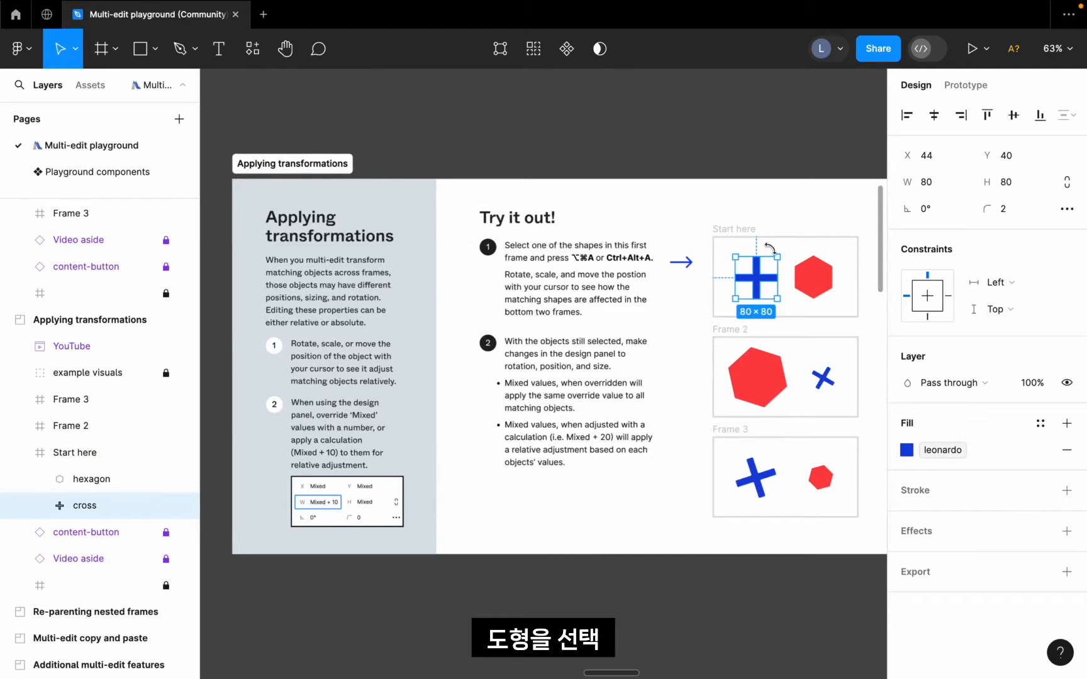
click(534, 48)
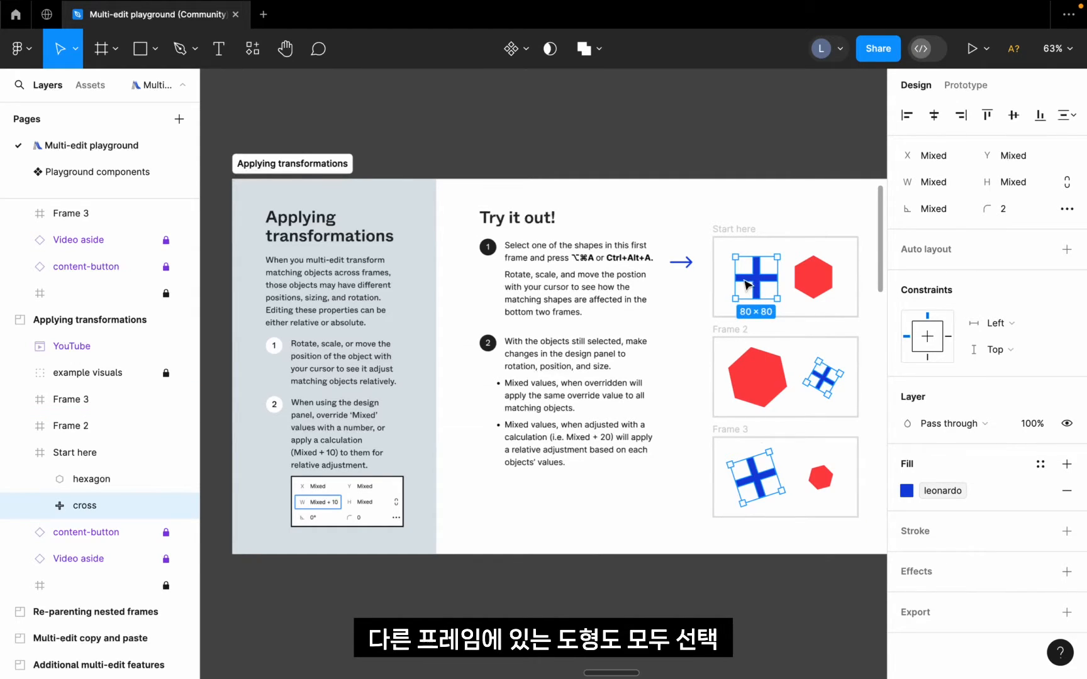
click(965, 186)
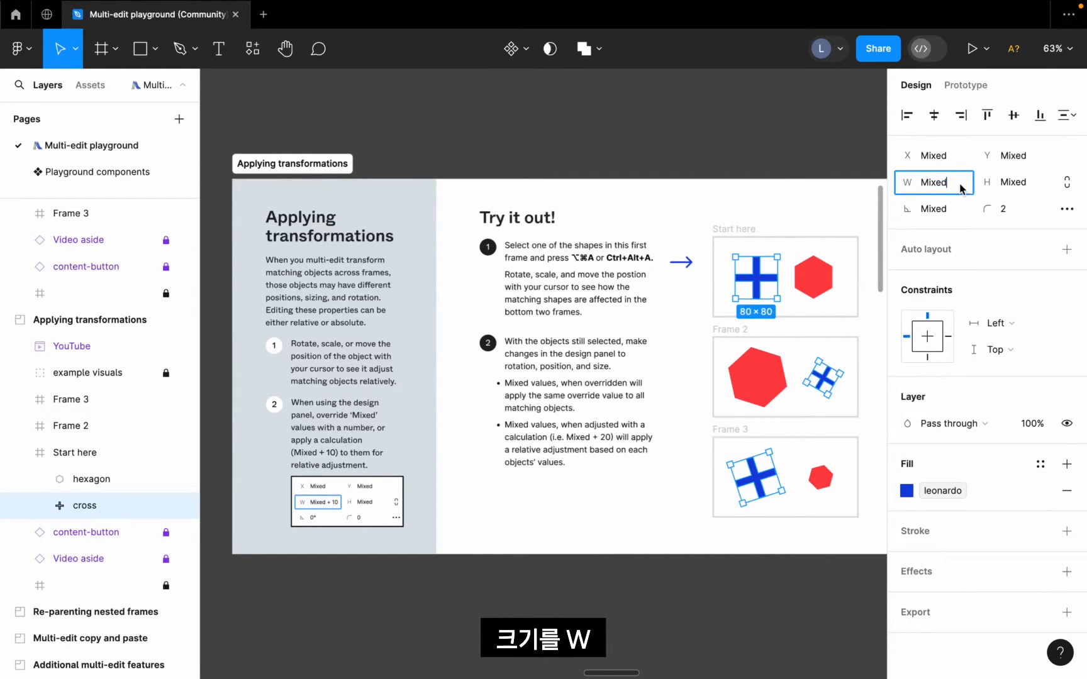
click(964, 188)
text(+ 50)
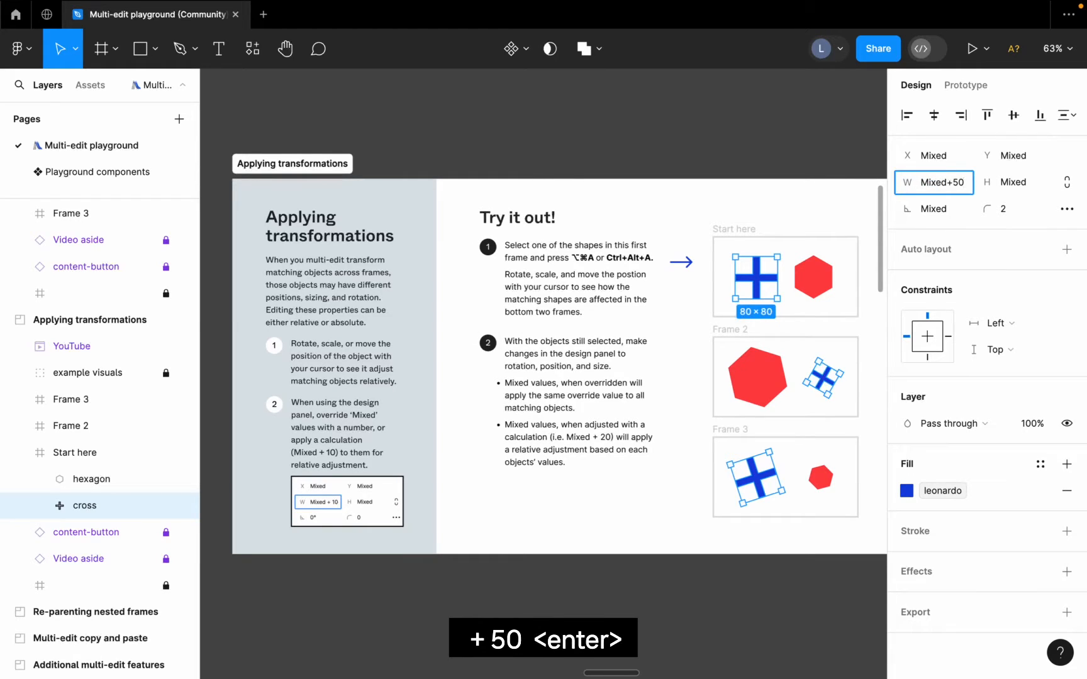
key(Return)
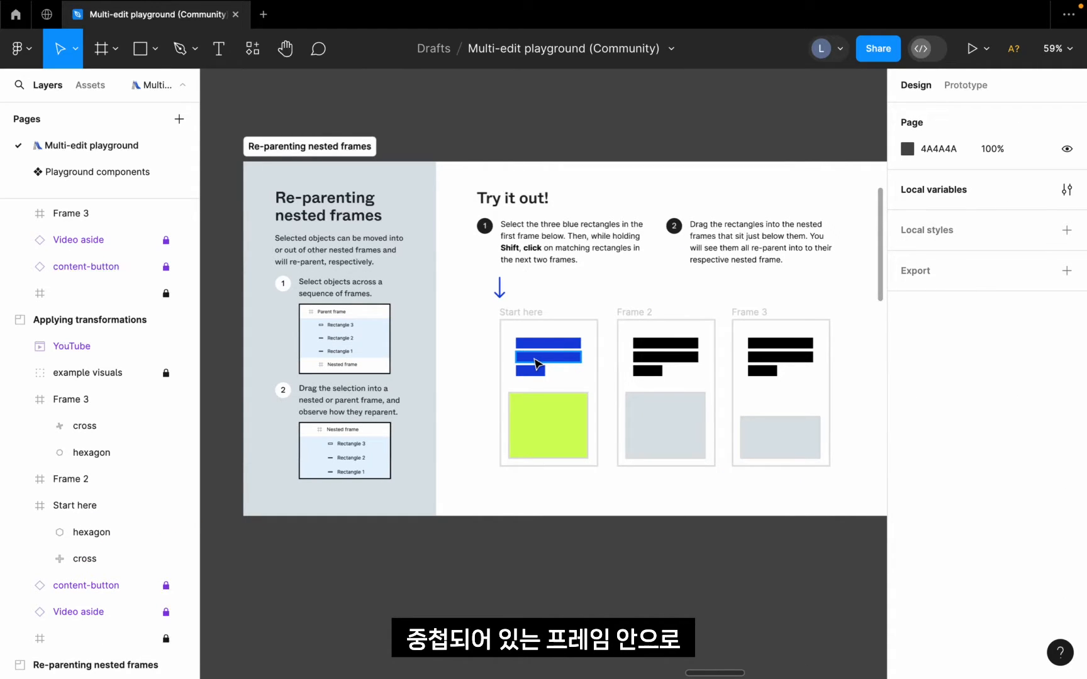
Select the three blue rectangles in Start here with their matches in Frames 2 and 3, and move them all into their nested frames
click(549, 349)
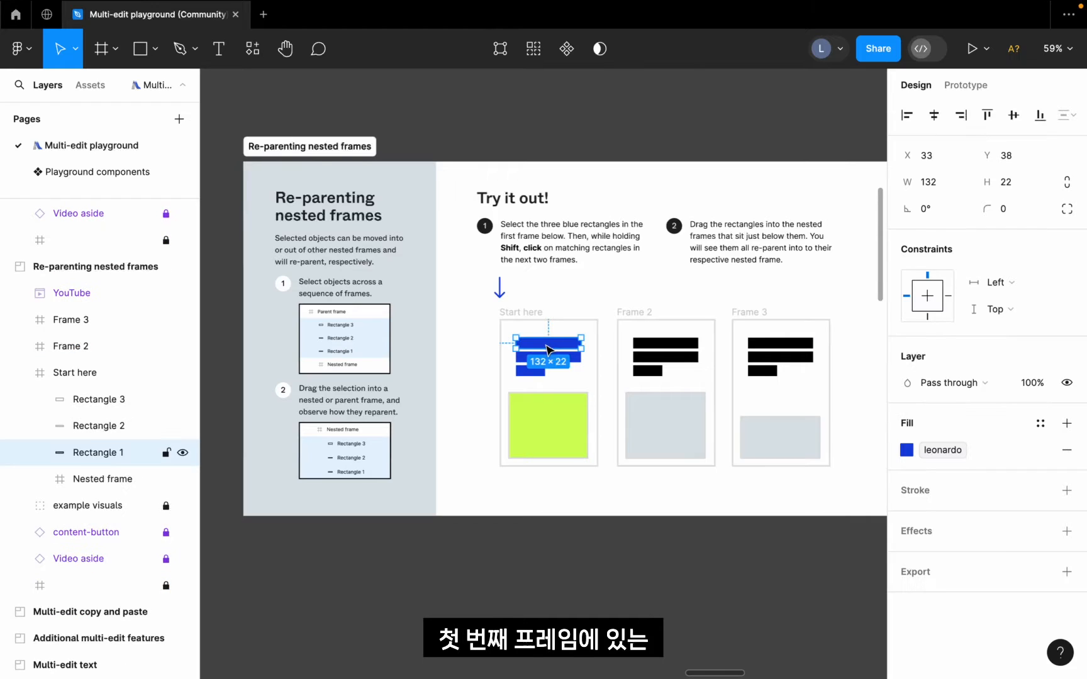
shift+click(534, 365)
shift+click(531, 371)
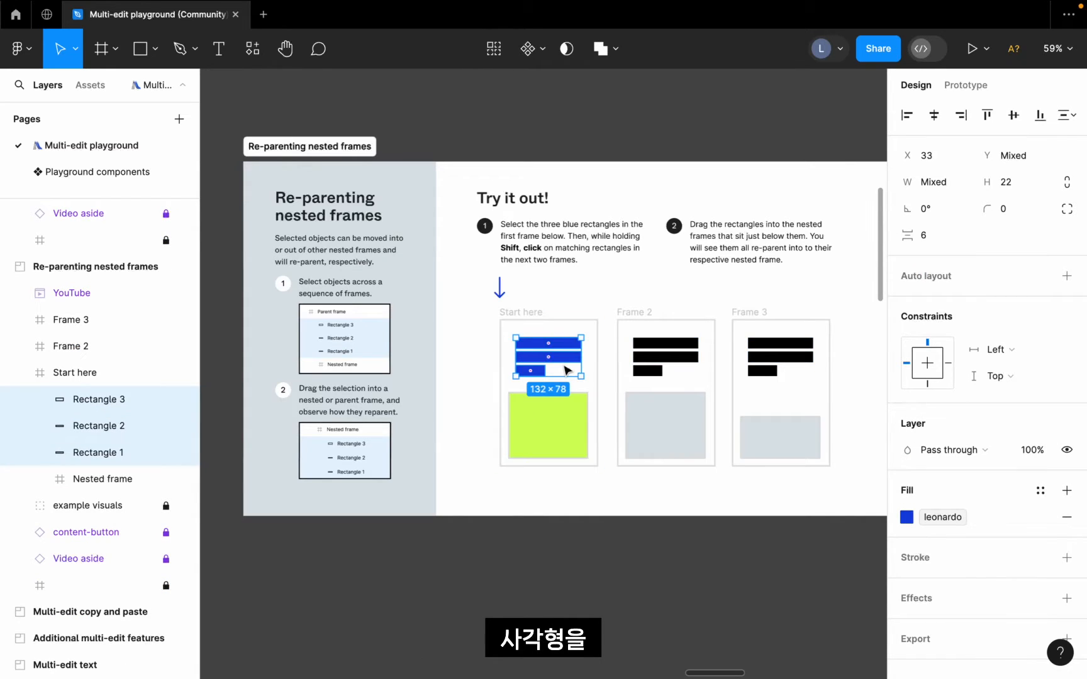
click(494, 48)
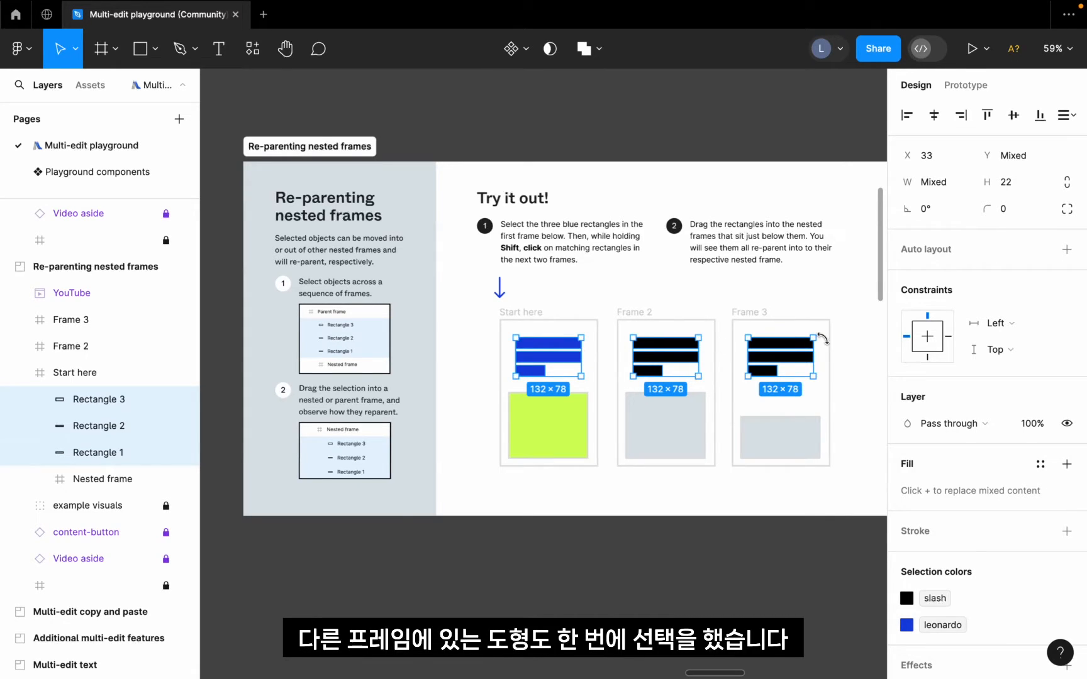
drag(548, 346, 537, 423)
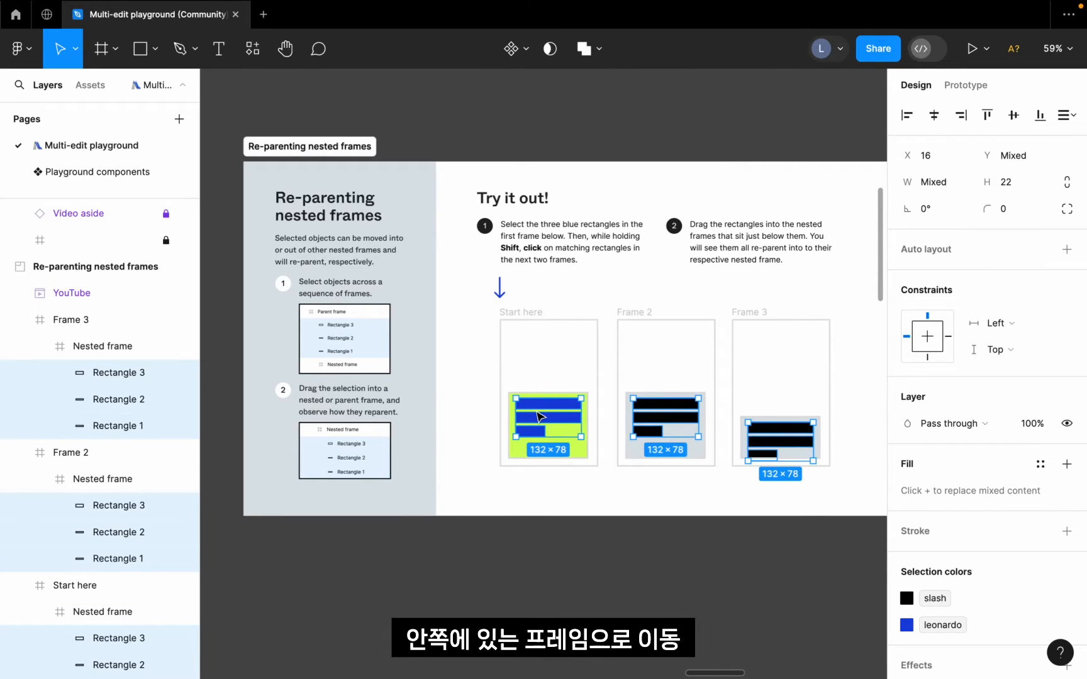
click(520, 340)
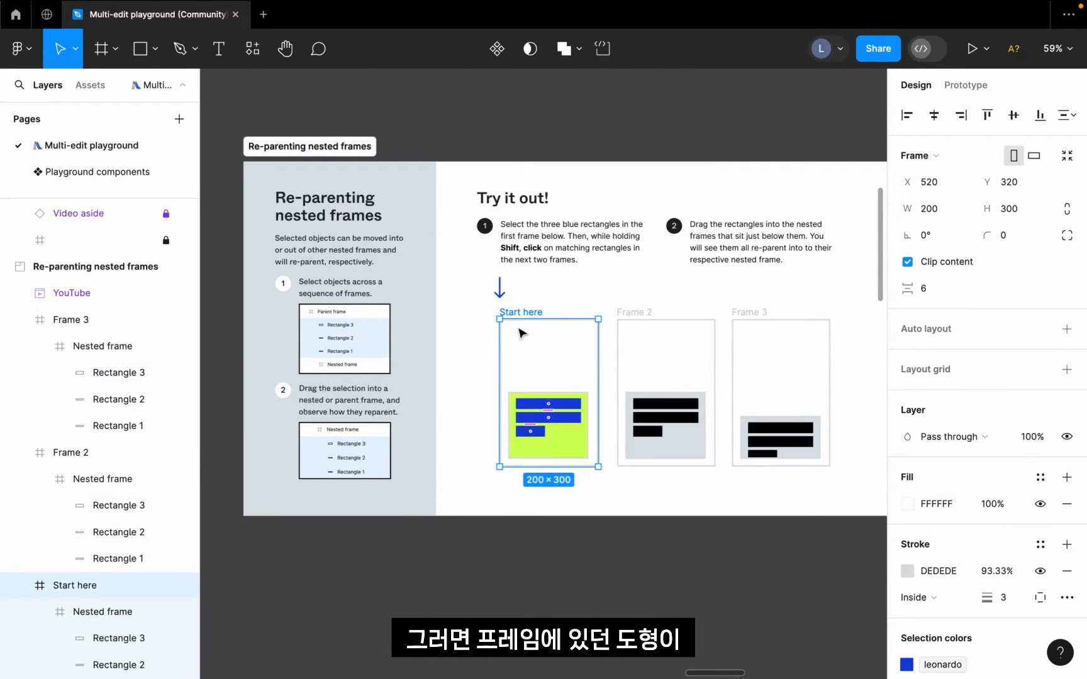
click(522, 414)
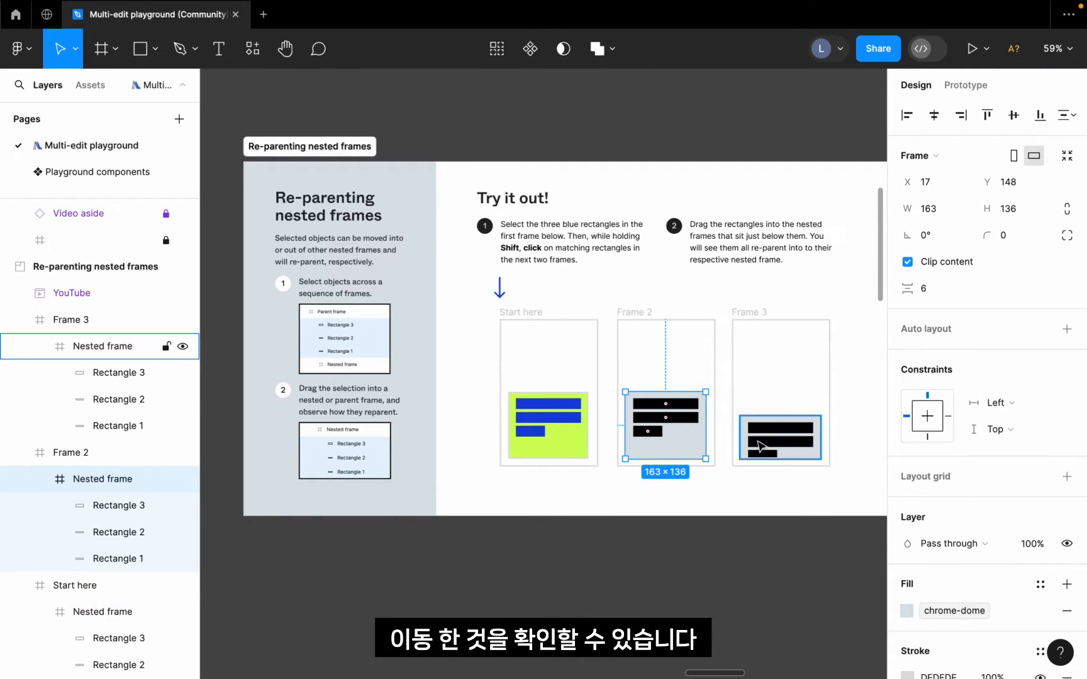
click(801, 476)
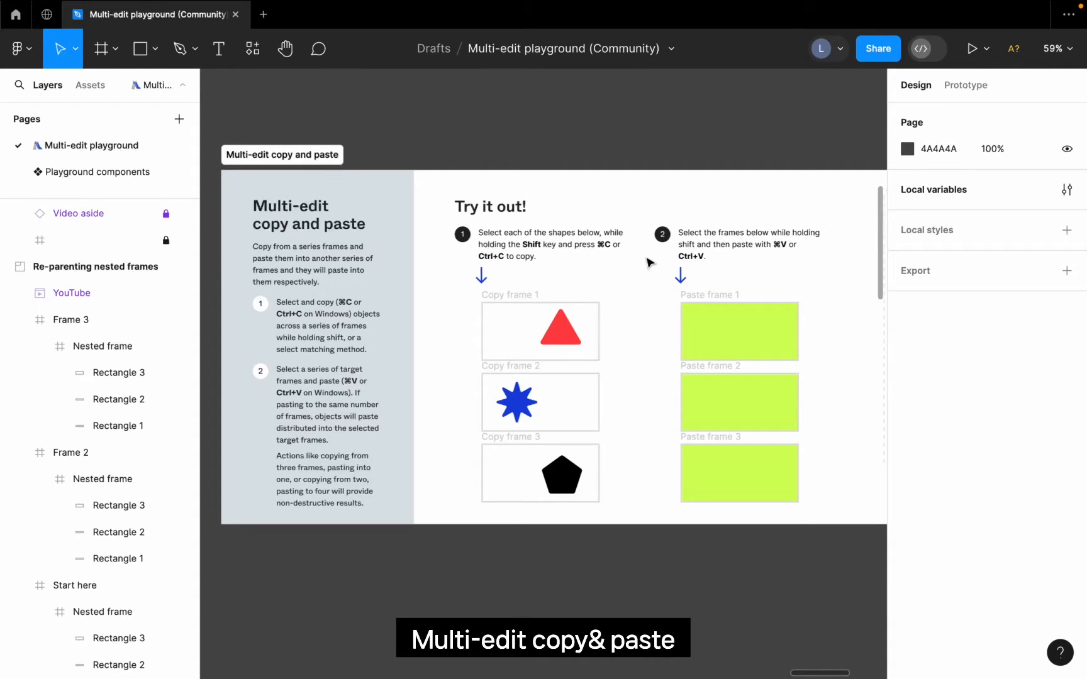
Copy the triangle, star and polygon from the three copy frames and paste them into Paste frames 1, 2 and 3 together
click(555, 343)
shift+click(515, 406)
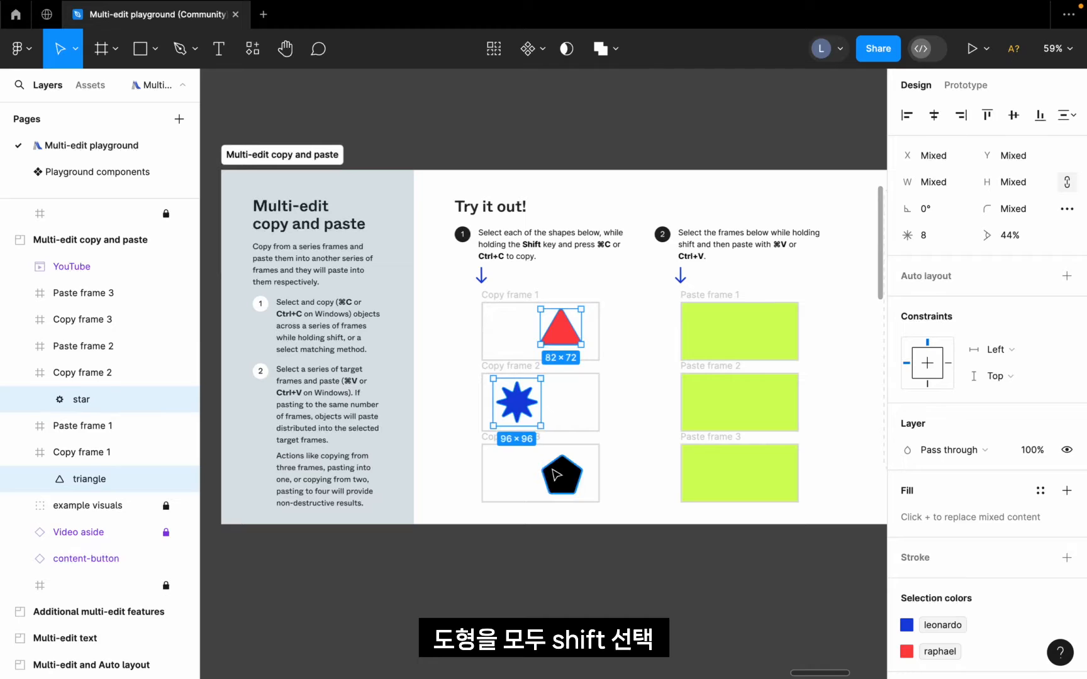
shift+click(557, 475)
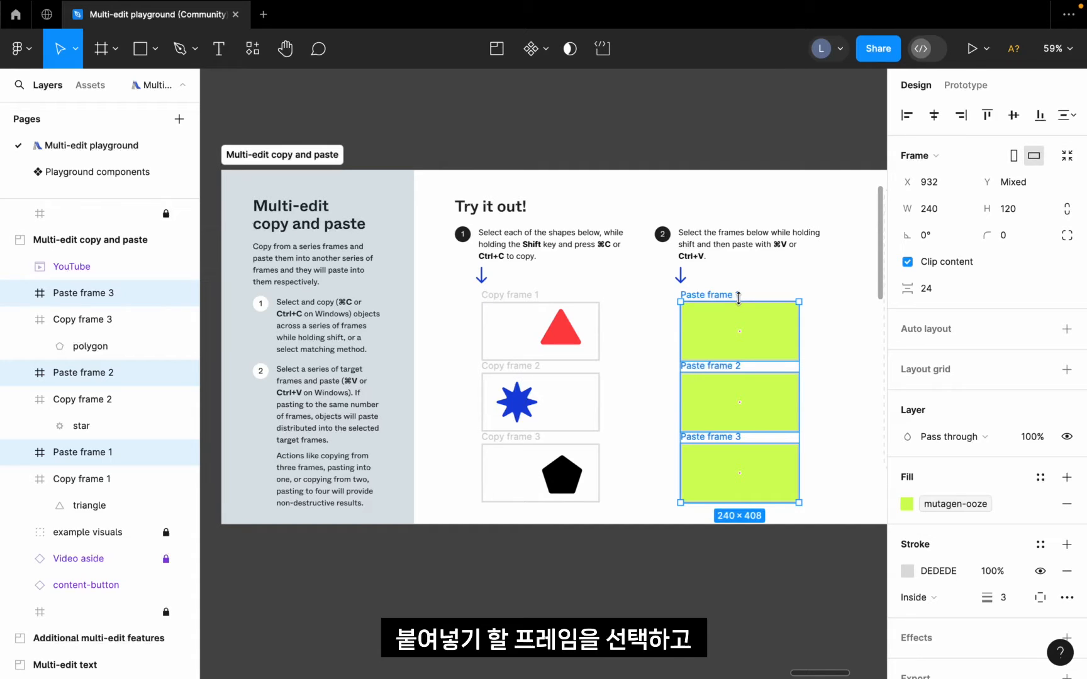
key(super+v)
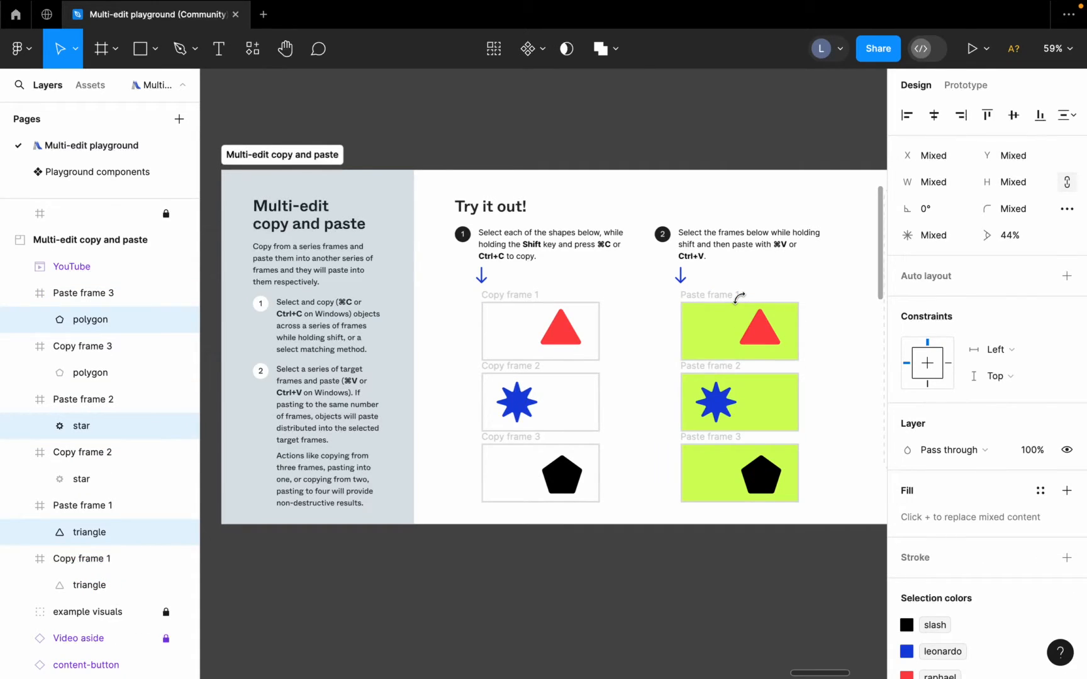
click(766, 486)
click(738, 572)
click(741, 357)
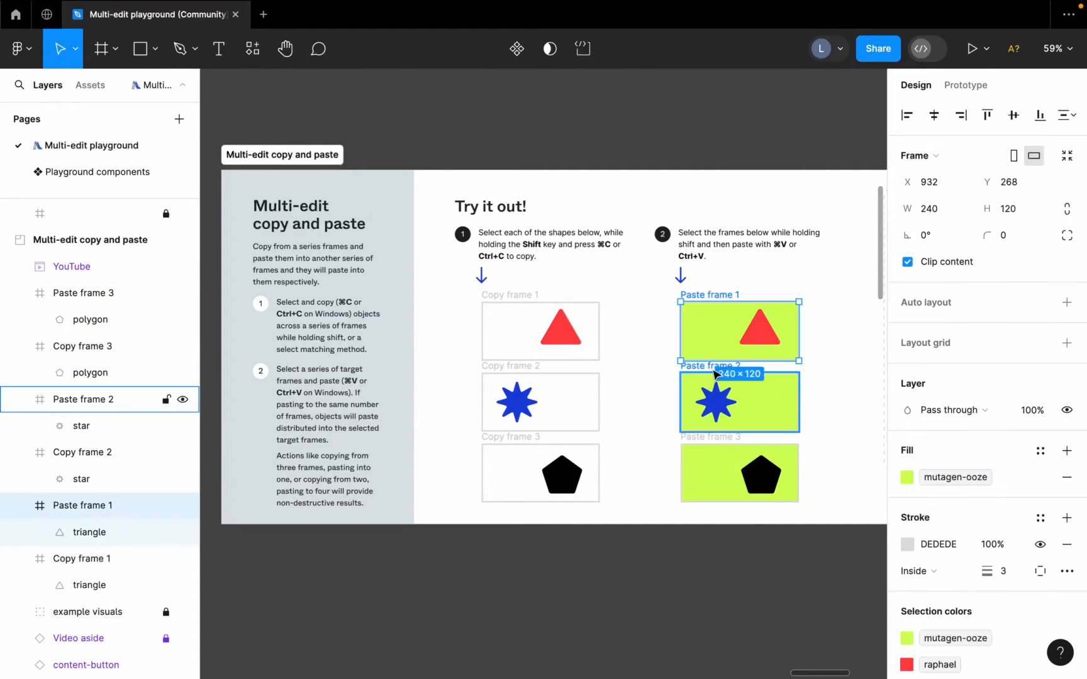
click(724, 149)
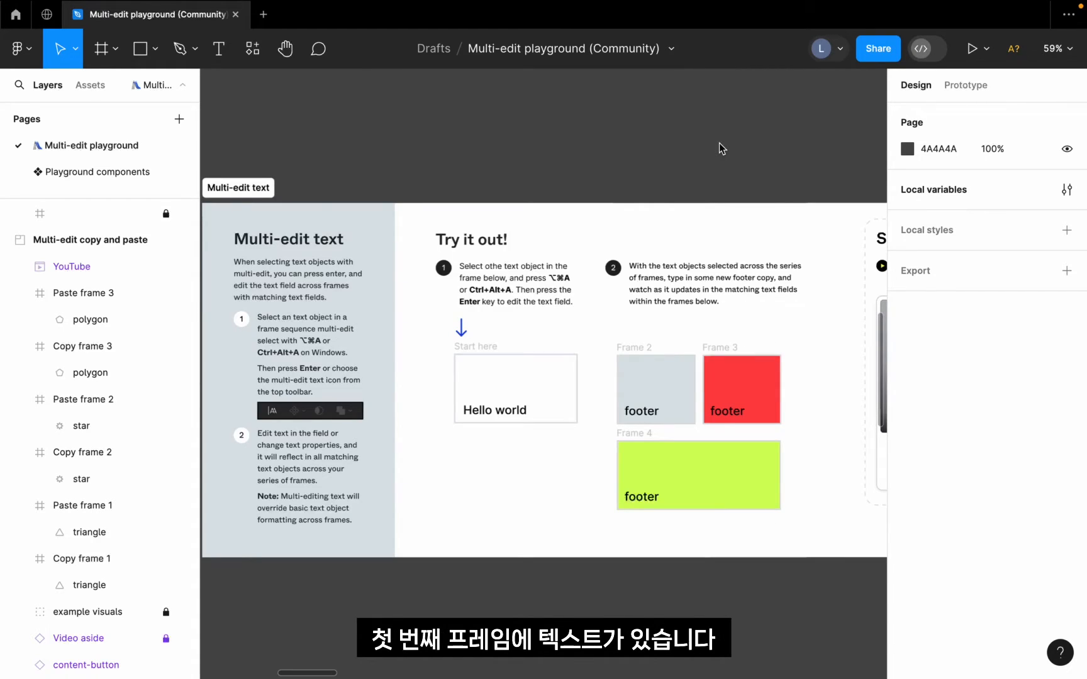
Select the "Hello world" footer text in Start here with its matches in Frames 2, 3 and 4, and replace the text with "design"
click(495, 410)
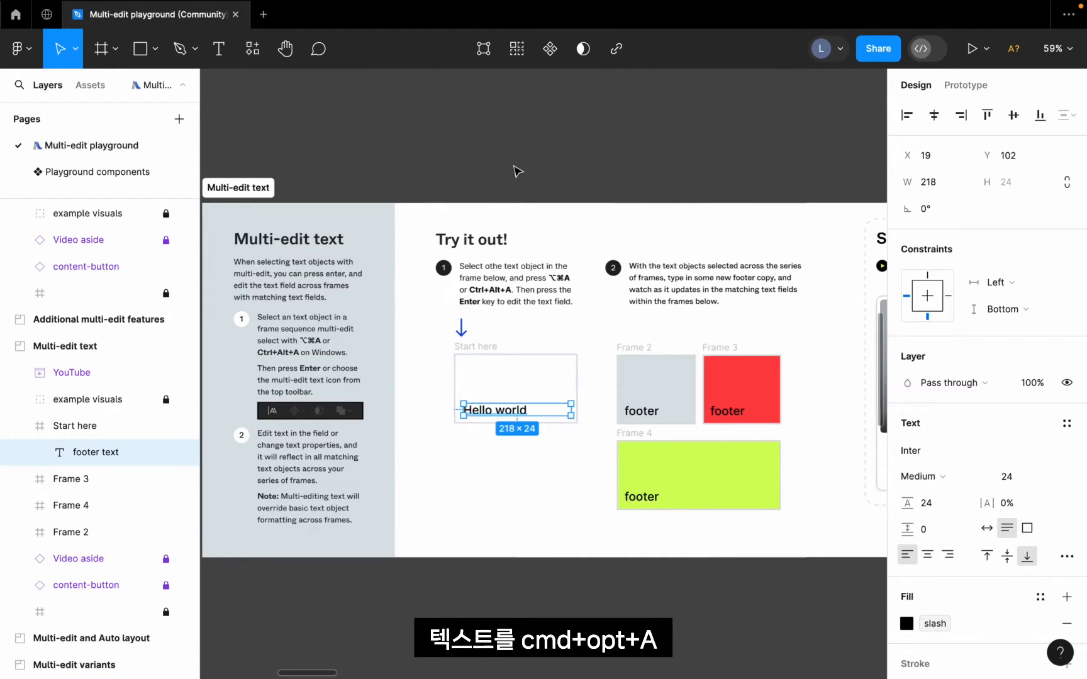
key(super+alt+a)
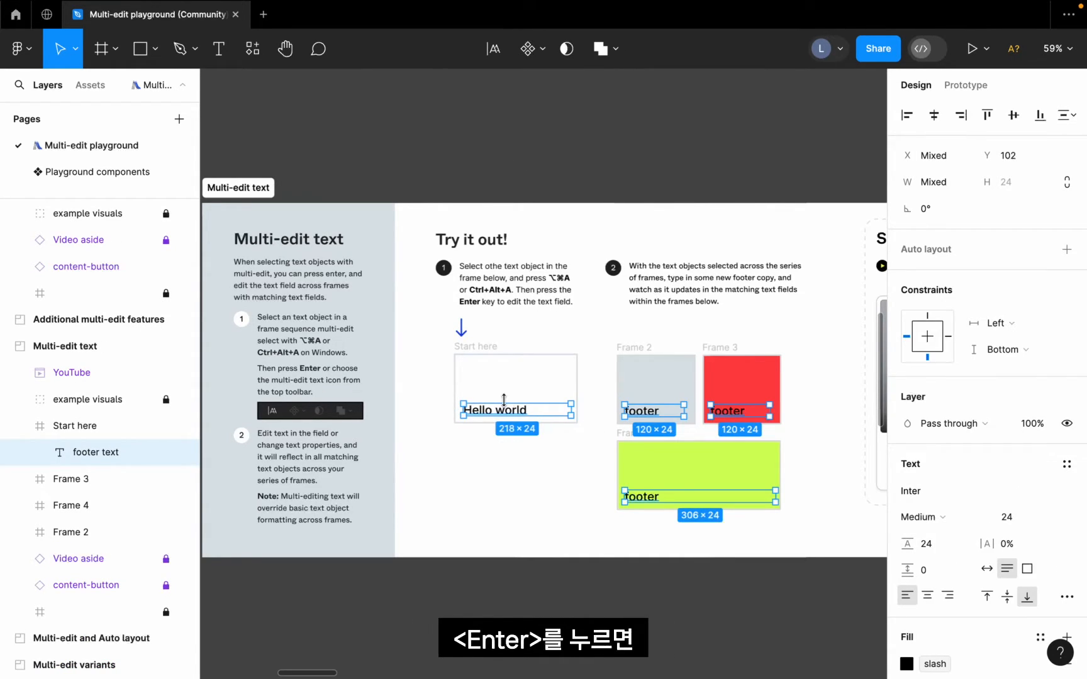
key(Return)
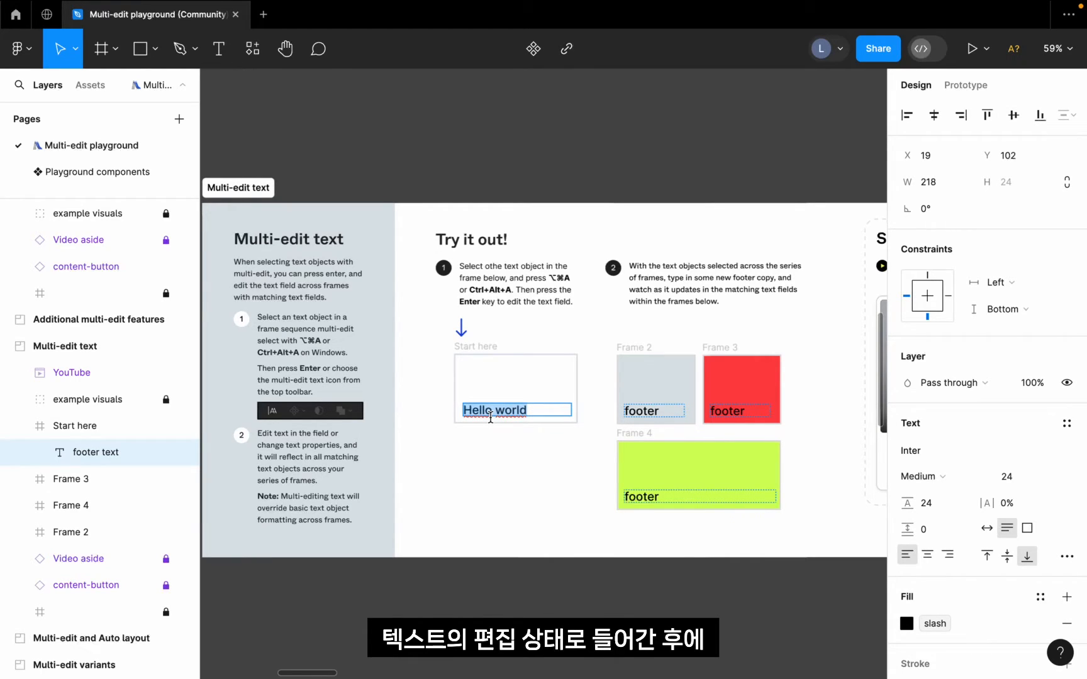
text(design)
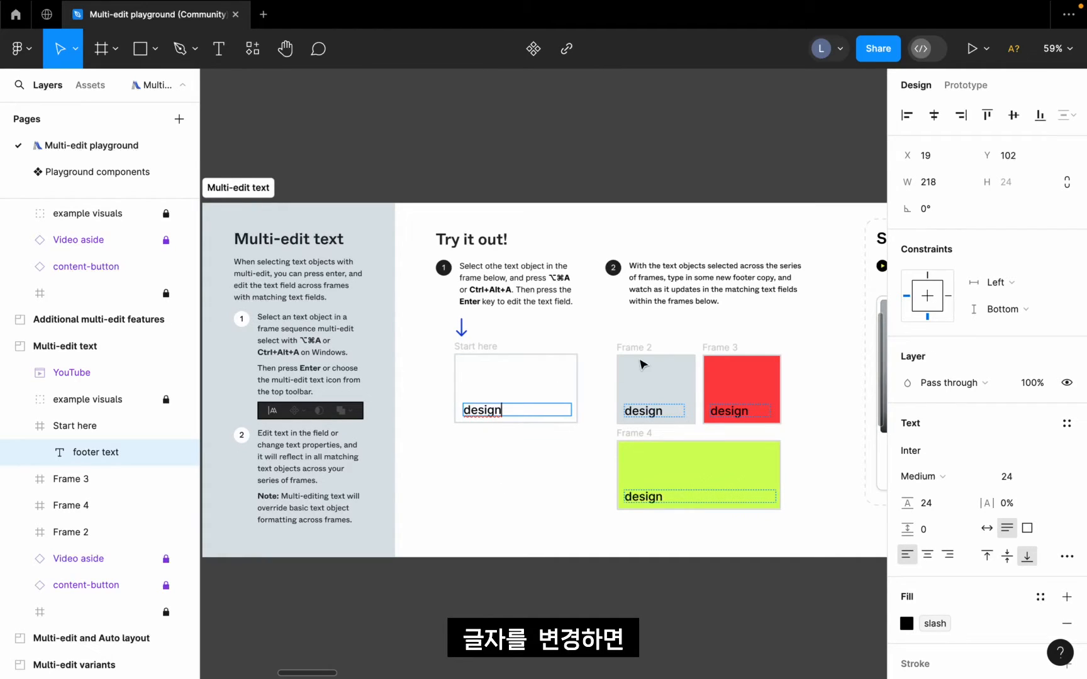
key(Escape)
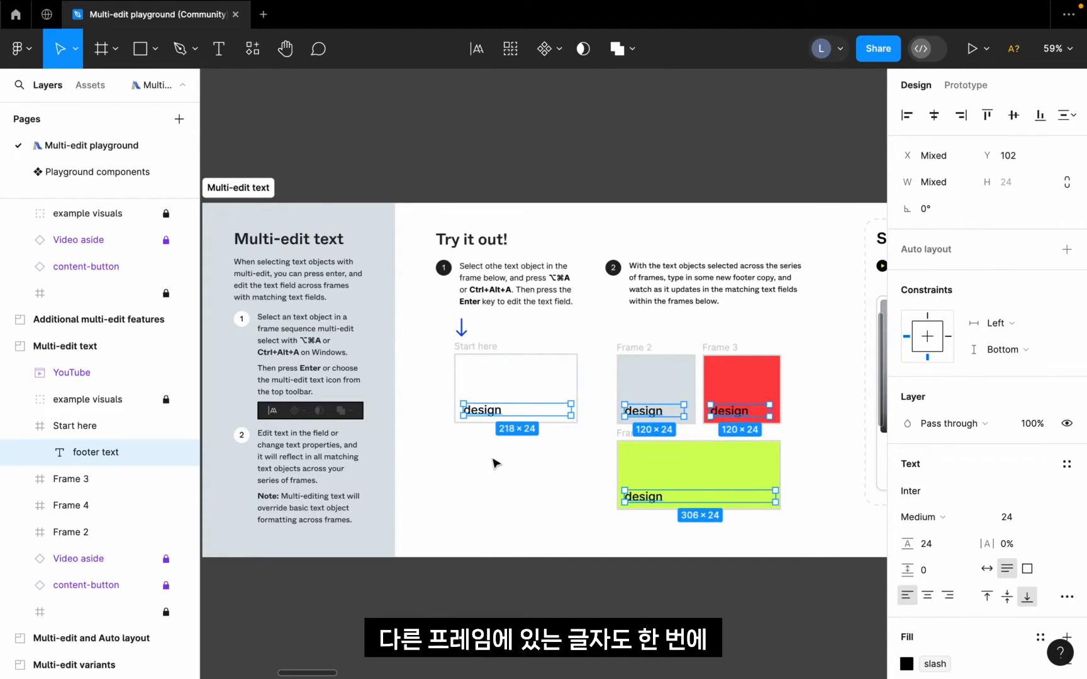
Select the red rectangle in the Auto layout section's Start here frame with its matches, and shift their order forward and back
scroll(496, 464, right, 15)
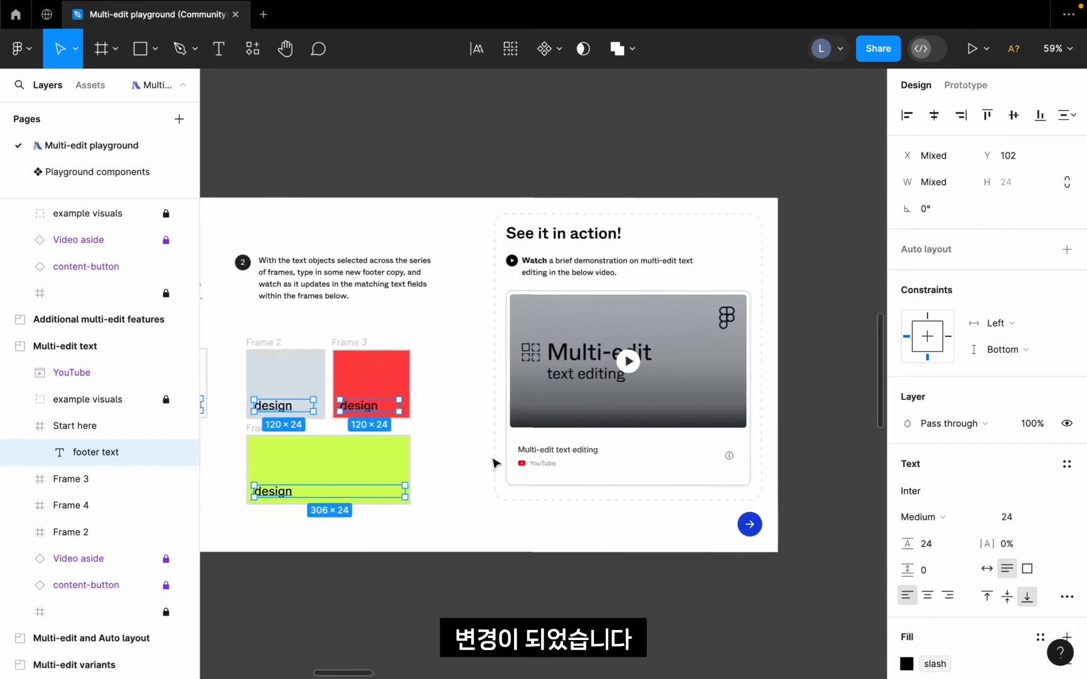
scroll(496, 463, left, 1)
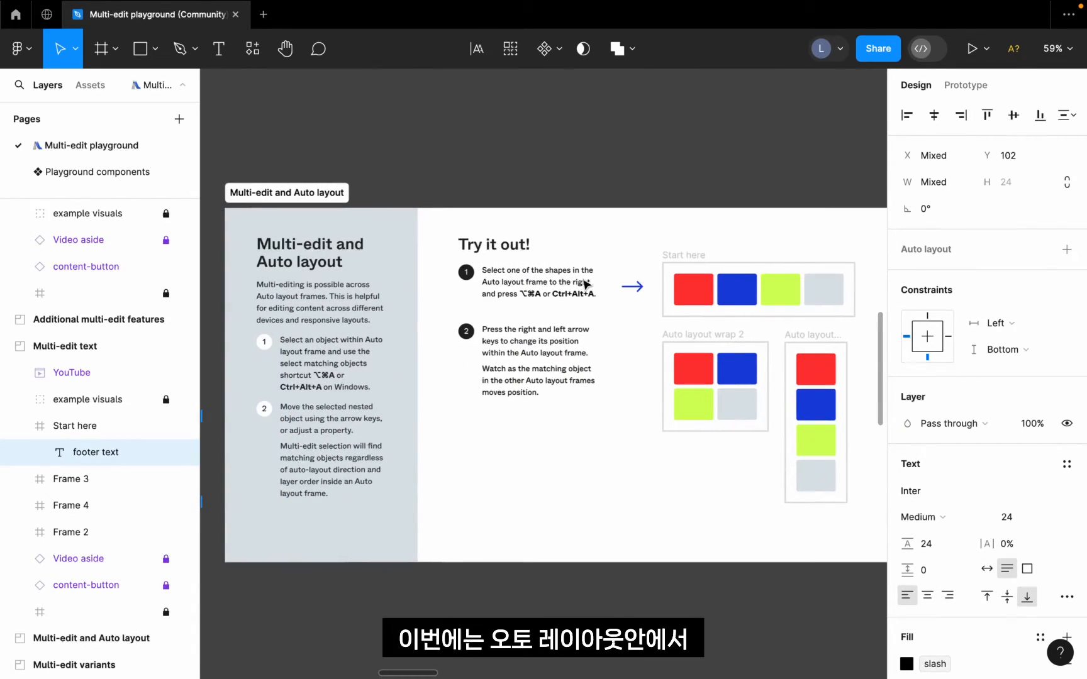
click(580, 195)
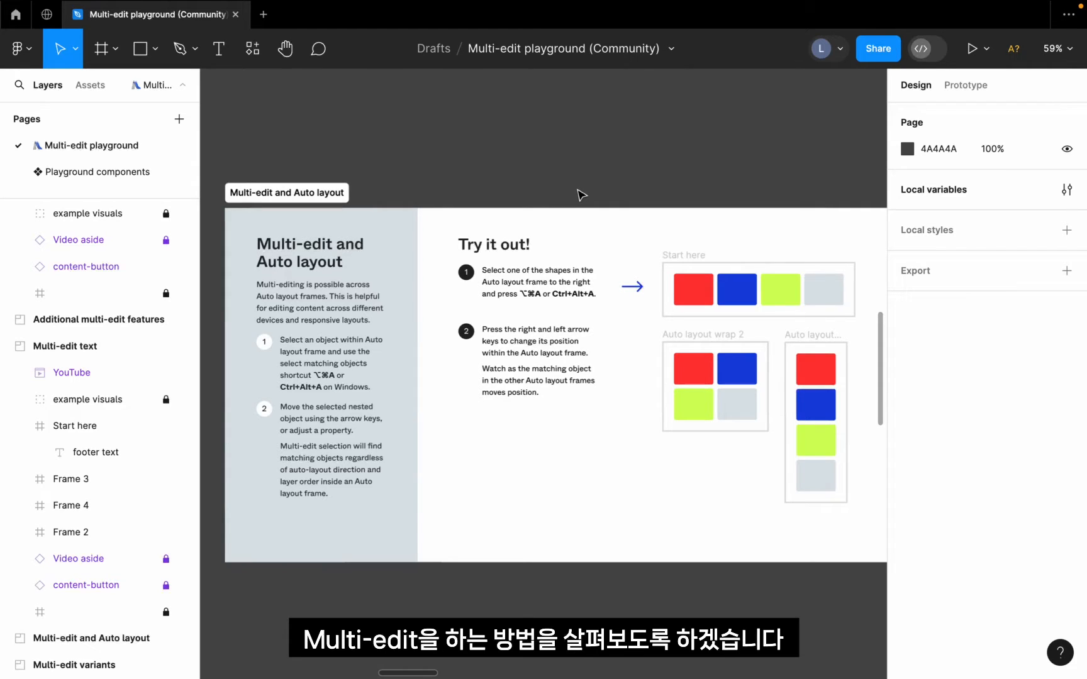
click(687, 291)
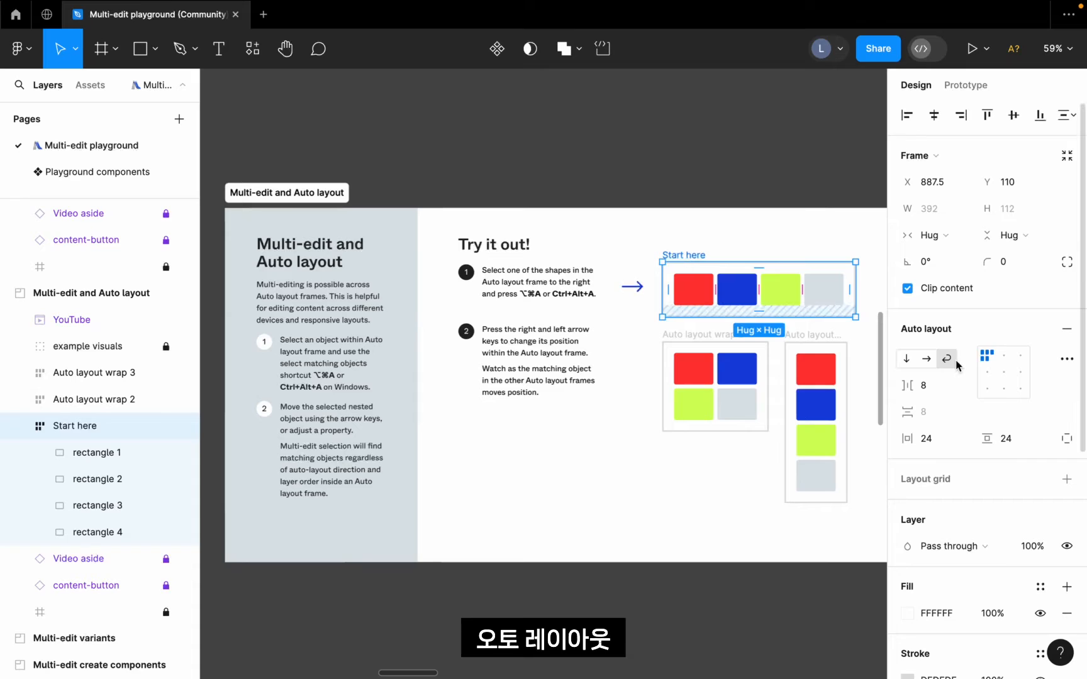
click(697, 290)
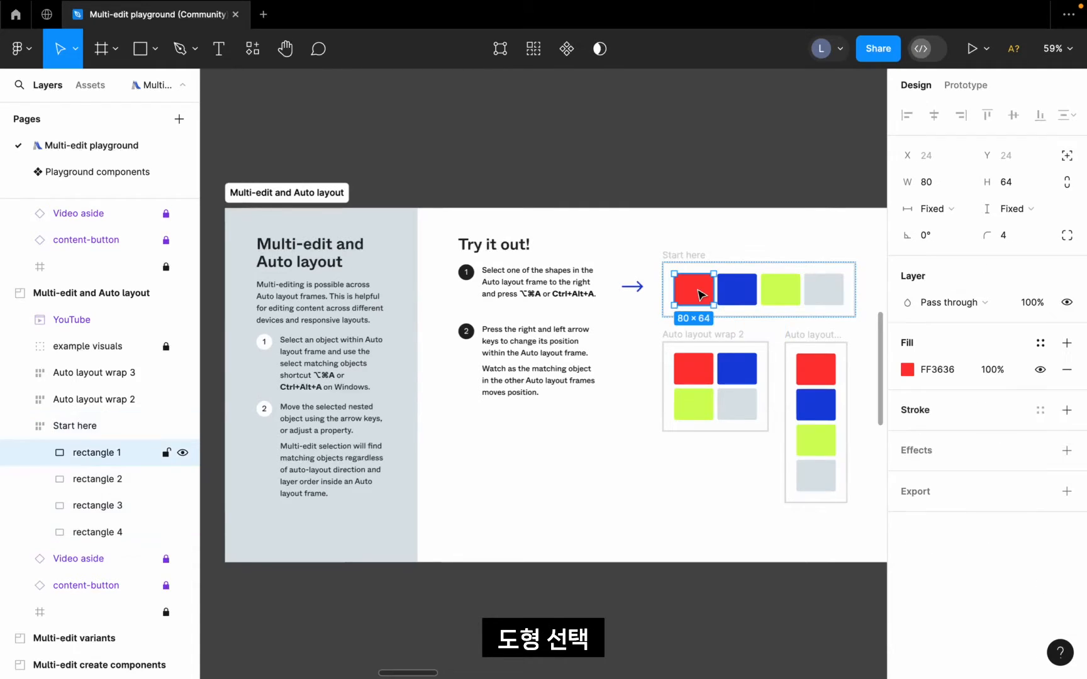
click(533, 55)
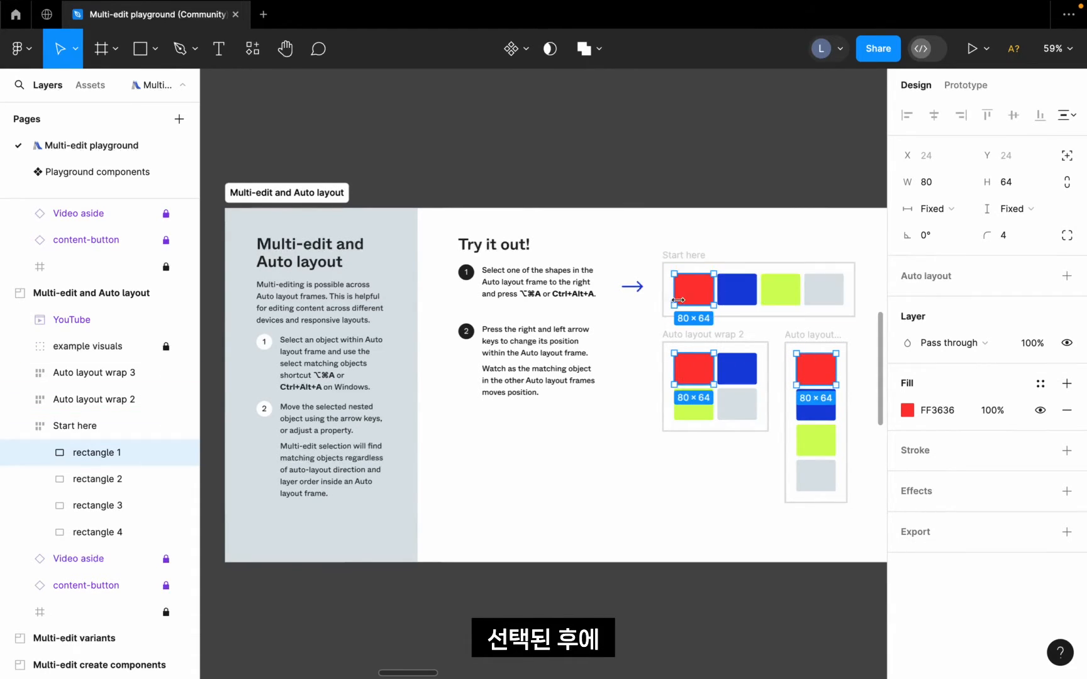
key(Right)
key(Right)
key(Left)
key(Left)
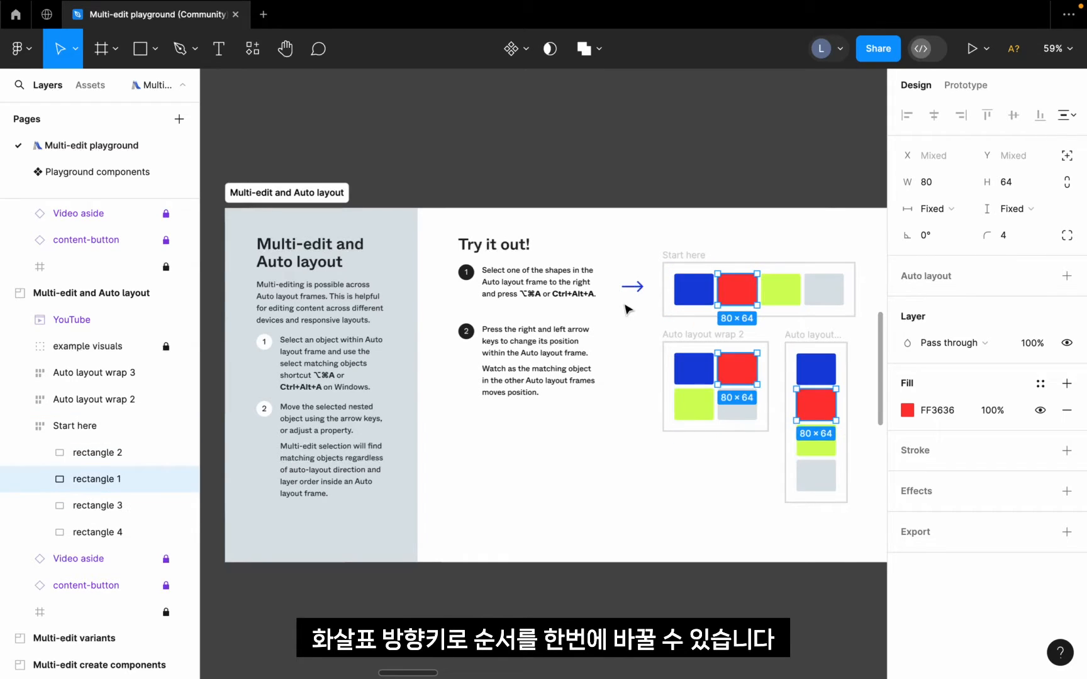
key(Right)
key(Right)
key(Right)
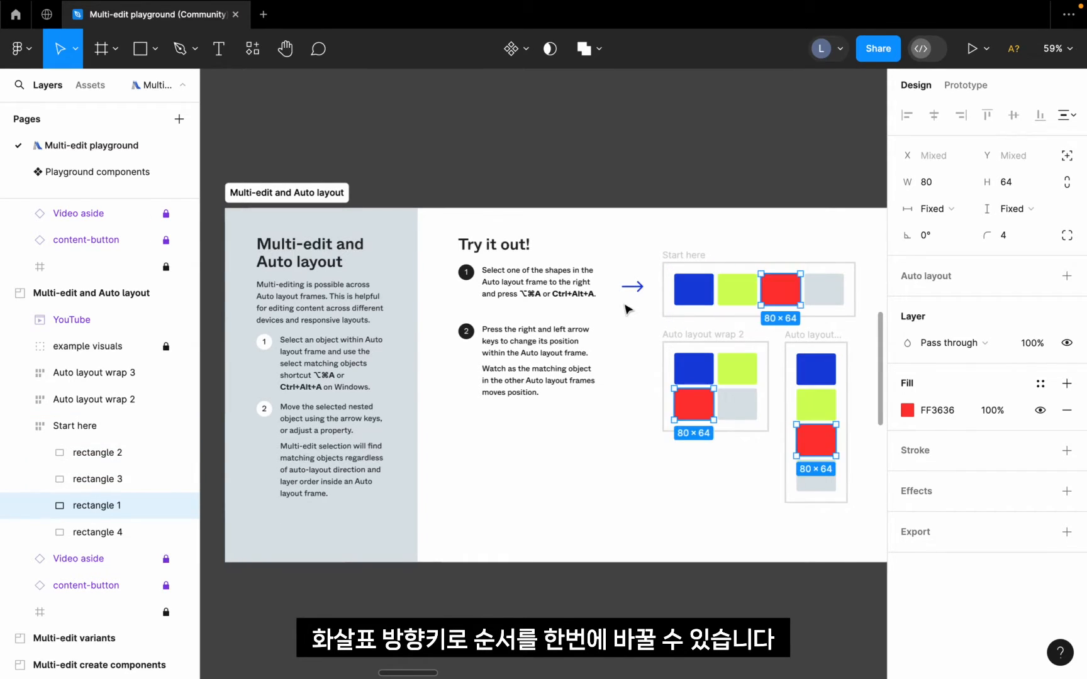
key(Left)
key(Left)
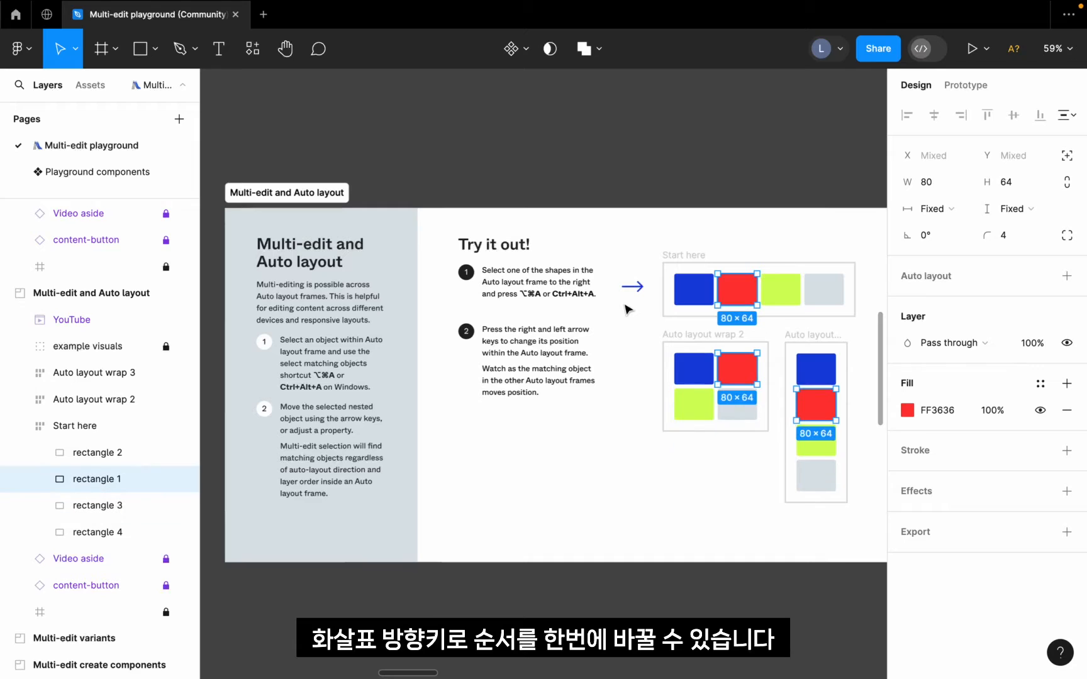
key(Left)
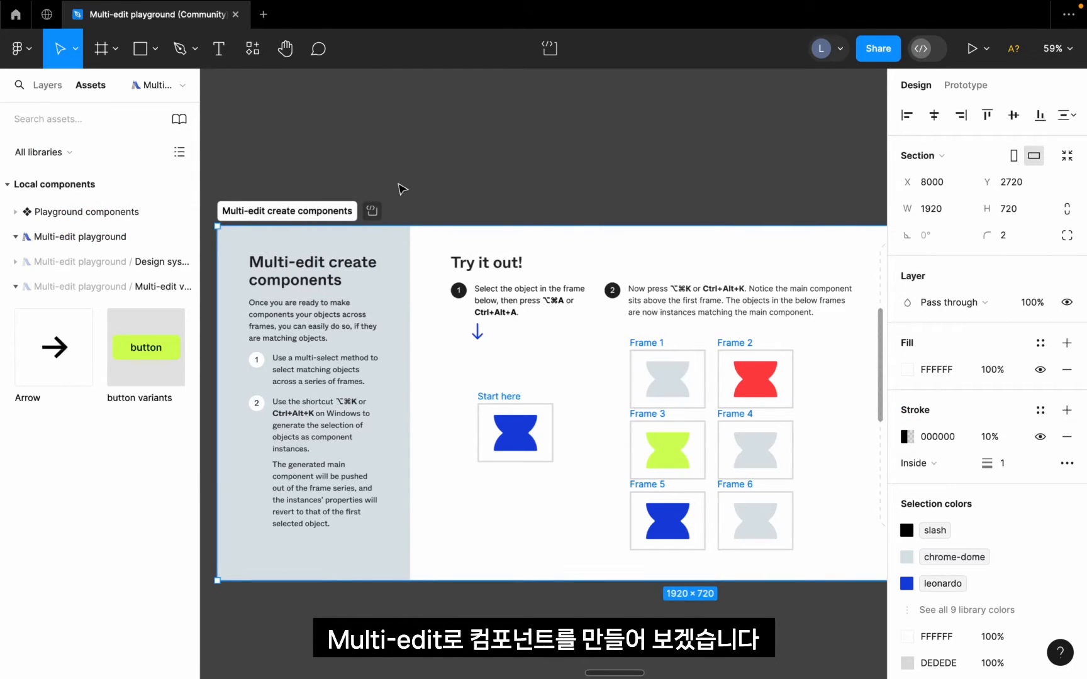
Select the blue shape in Start here with its matches in Frames 1 to 6, and turn them into one main component with instances
click(497, 429)
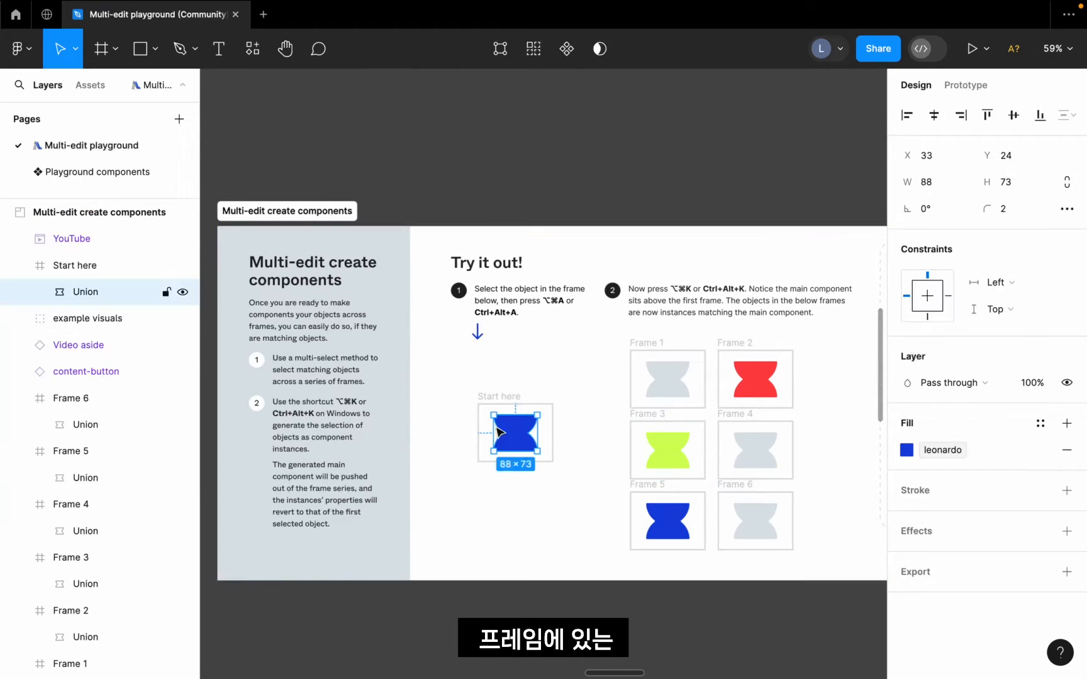
click(497, 397)
click(520, 438)
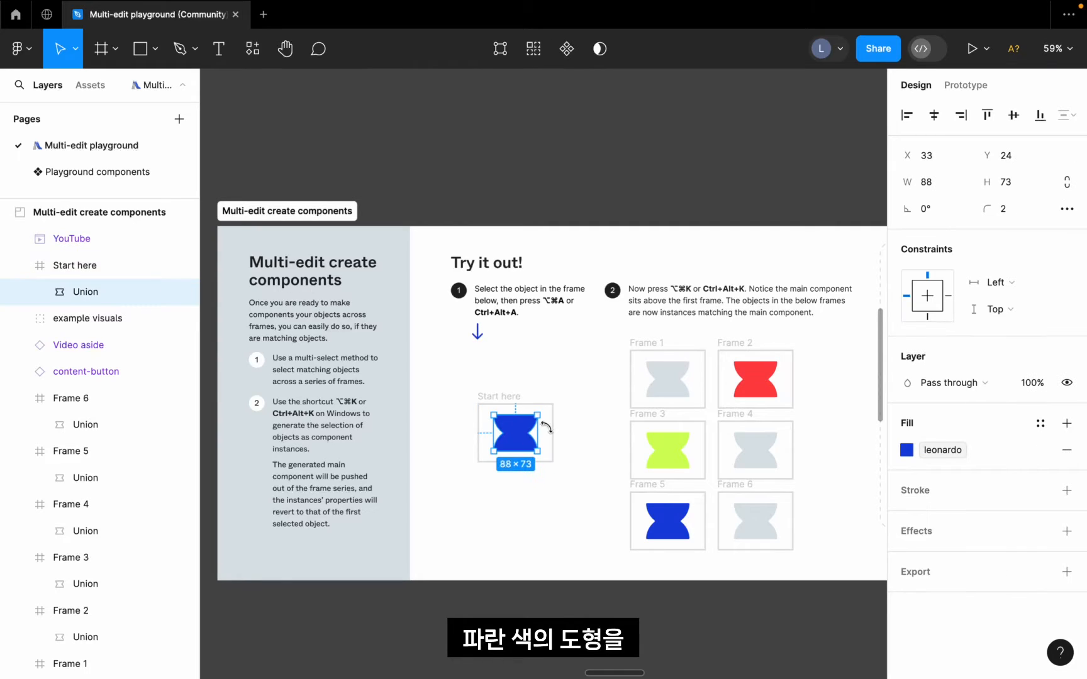
click(532, 51)
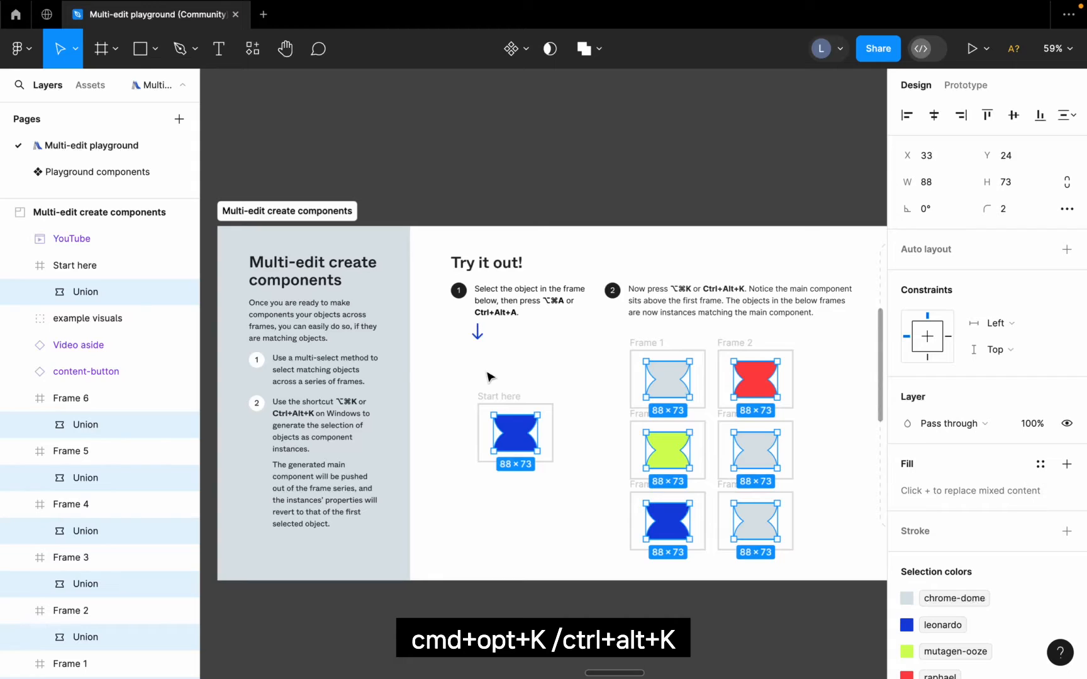
key(super+alt+k)
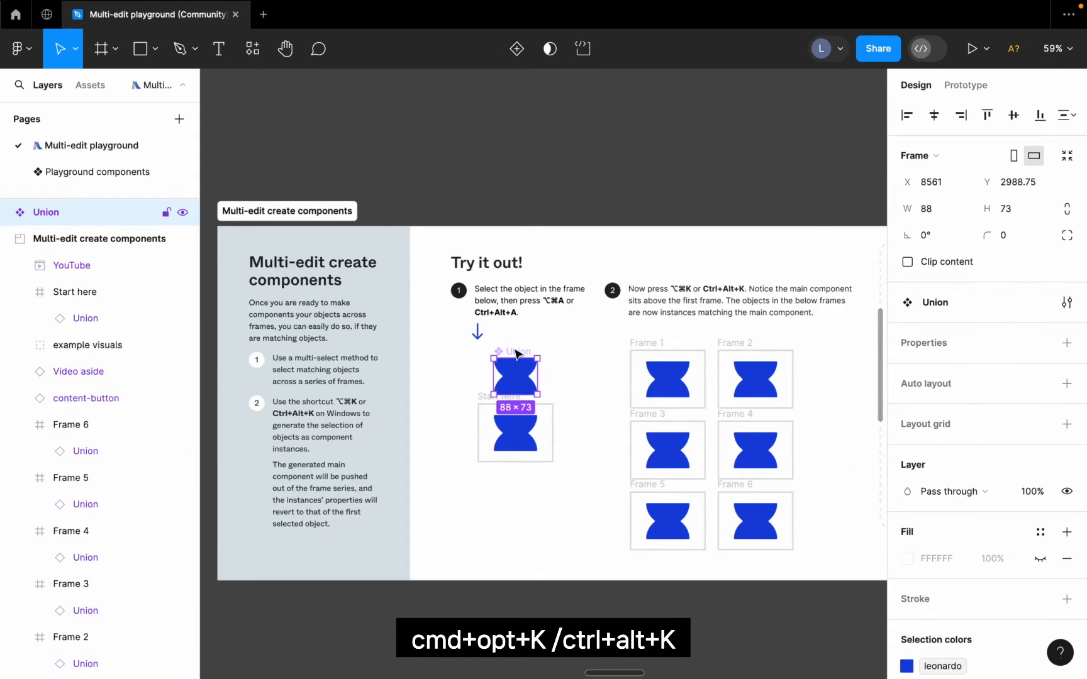
Inspect the shapes in Frames 1 to 6 one by one to check that they are instances of the new component
click(667, 380)
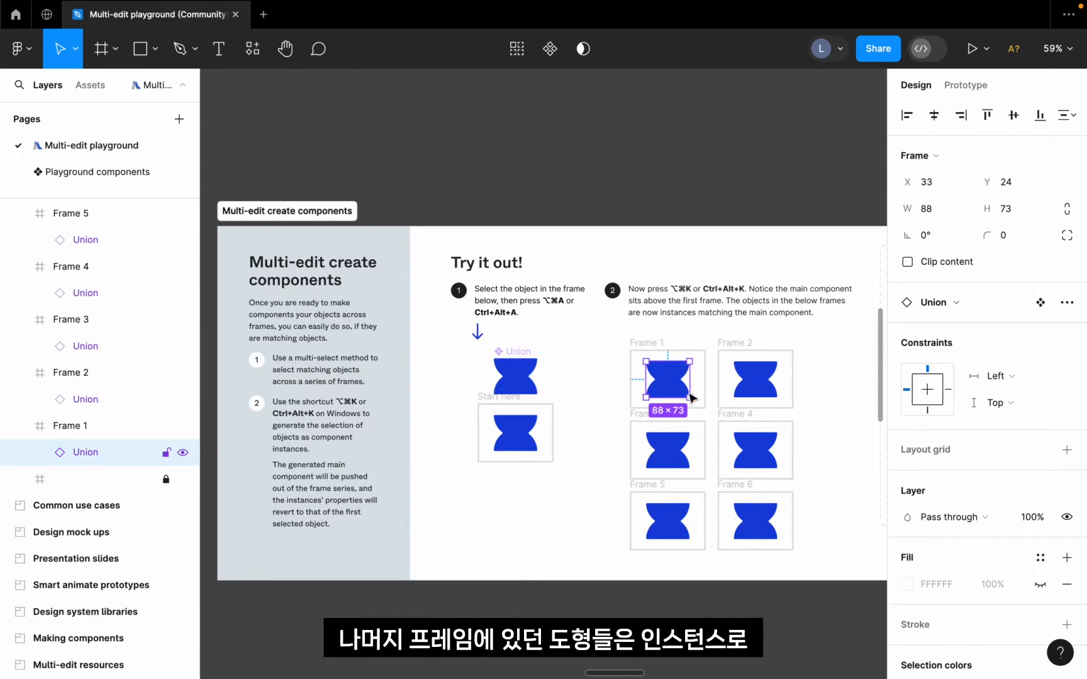
click(755, 390)
click(756, 450)
click(668, 449)
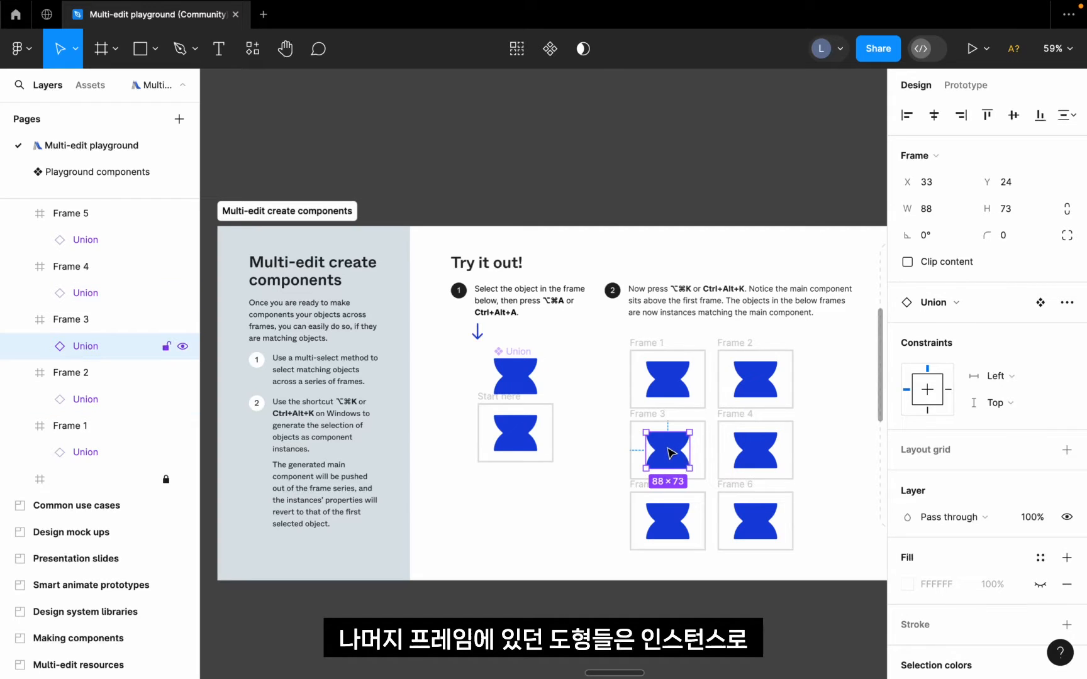
click(671, 517)
click(758, 521)
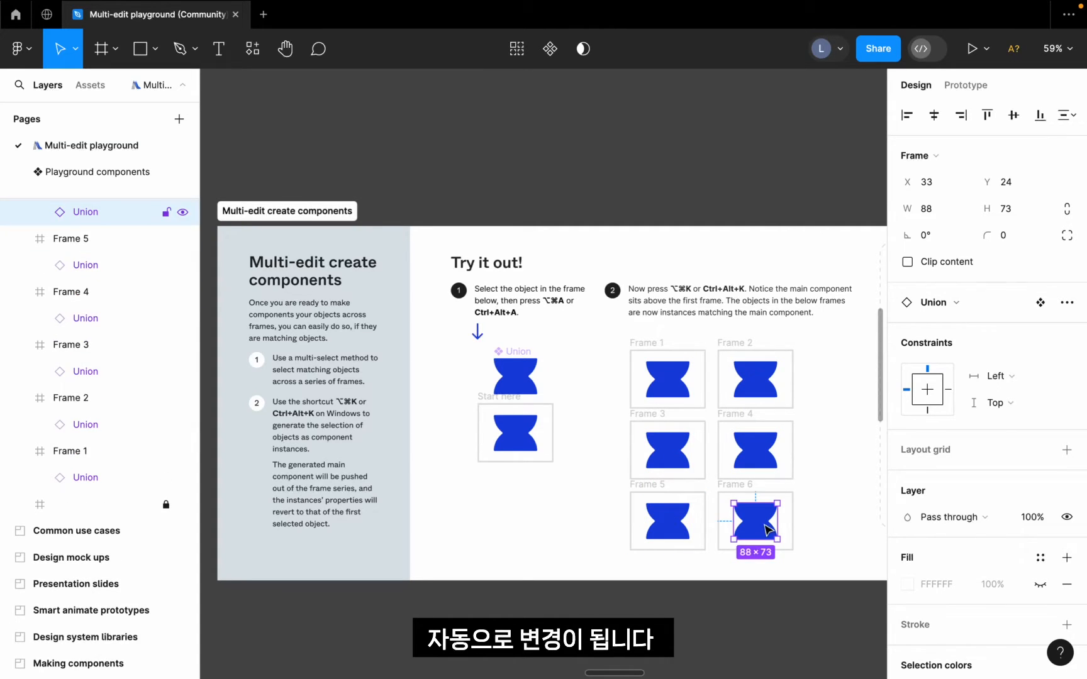
click(506, 487)
click(501, 492)
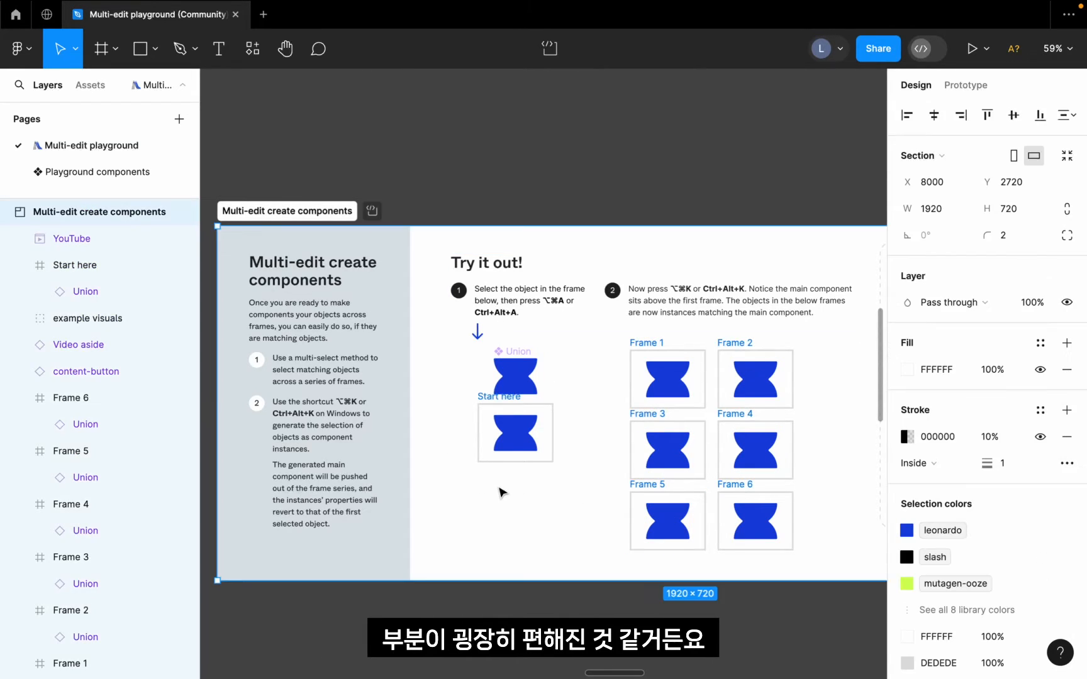
click(493, 167)
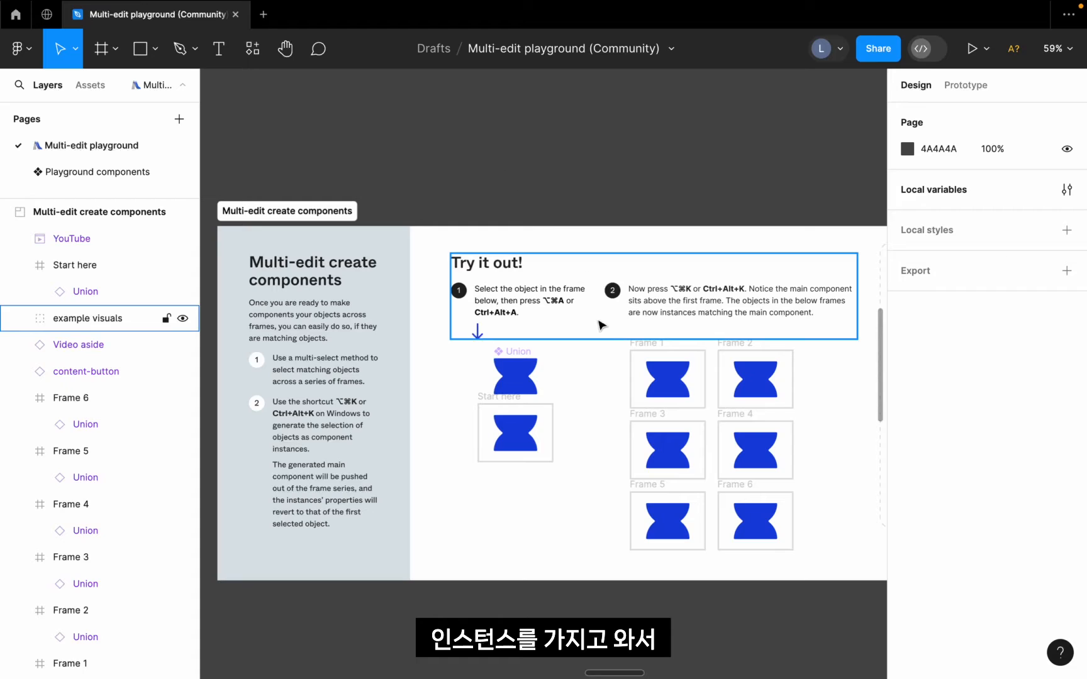
click(755, 379)
click(746, 452)
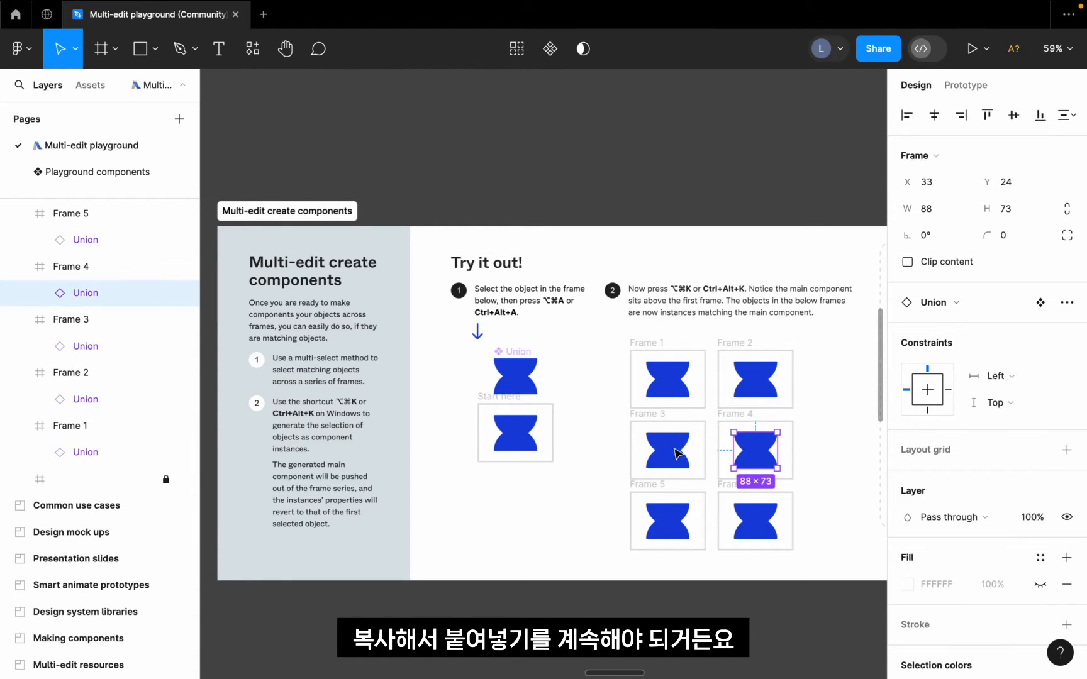
click(668, 454)
click(510, 565)
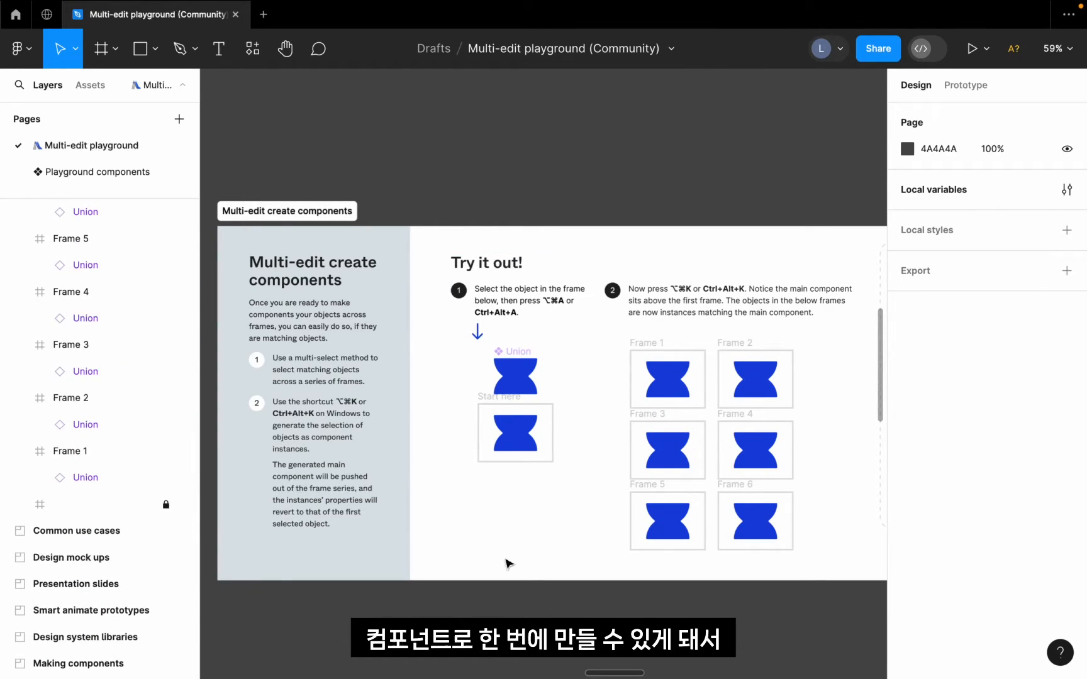
In the Multi-edit file, select the home screen's status bar with its matches on search and Playlist, and remove their background fill
click(574, 448)
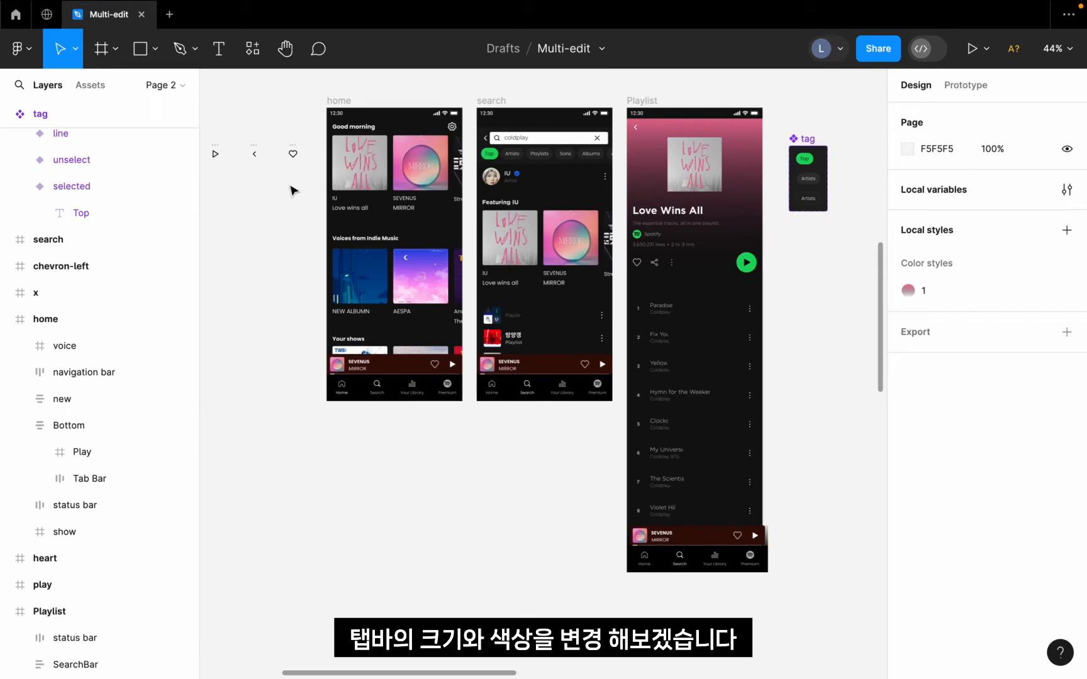
click(378, 114)
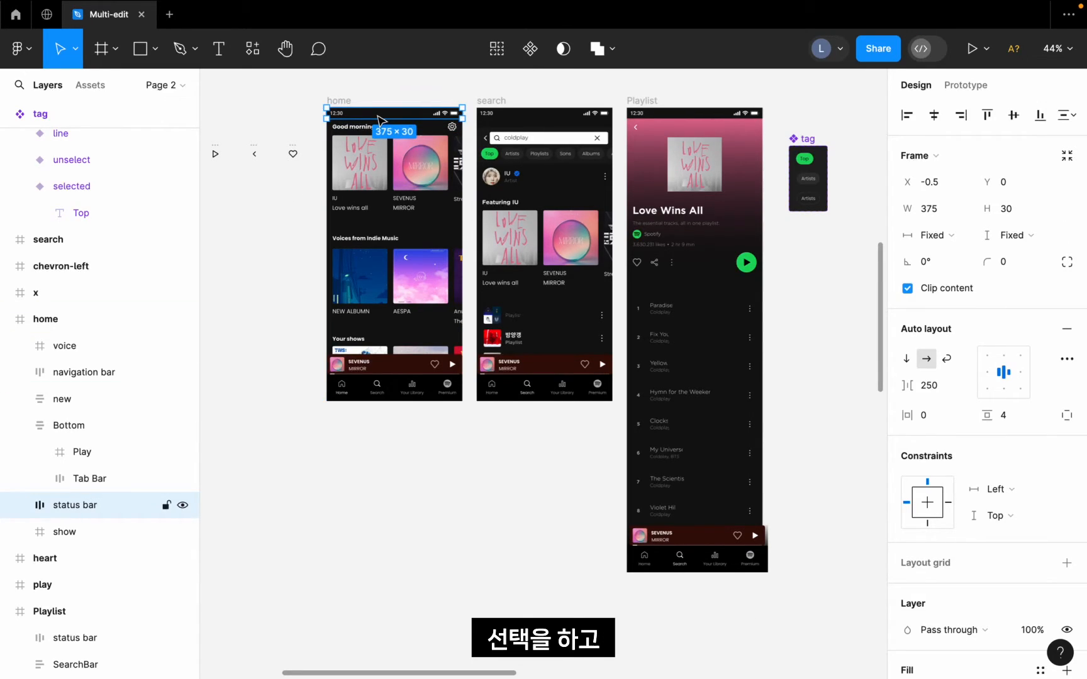
click(497, 48)
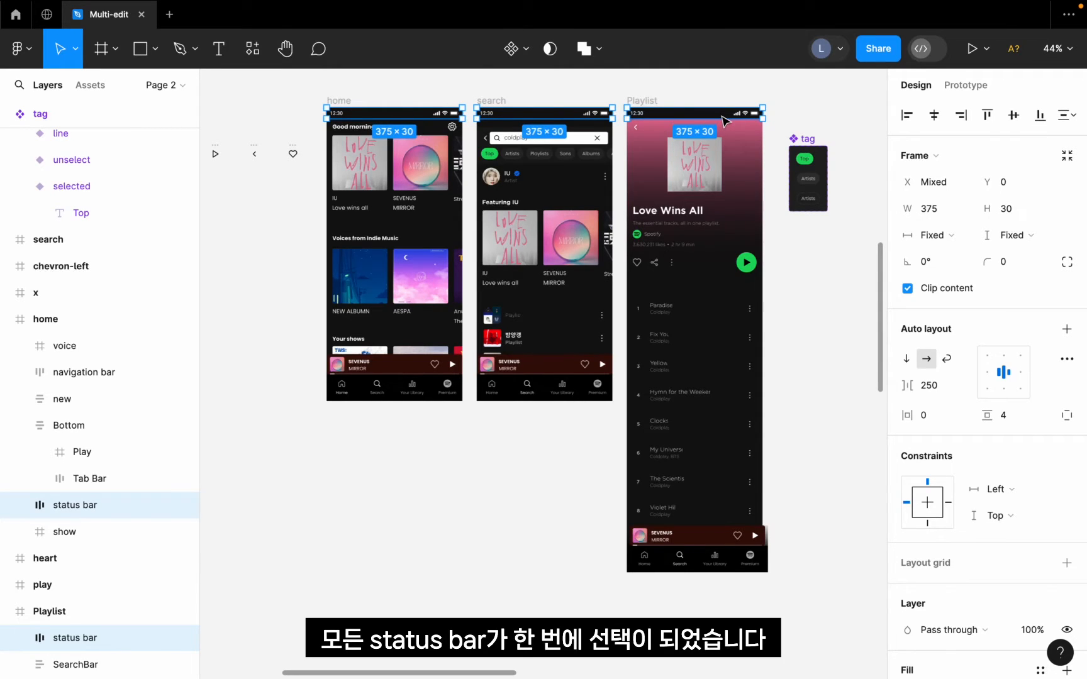
scroll(992, 309, down, 5)
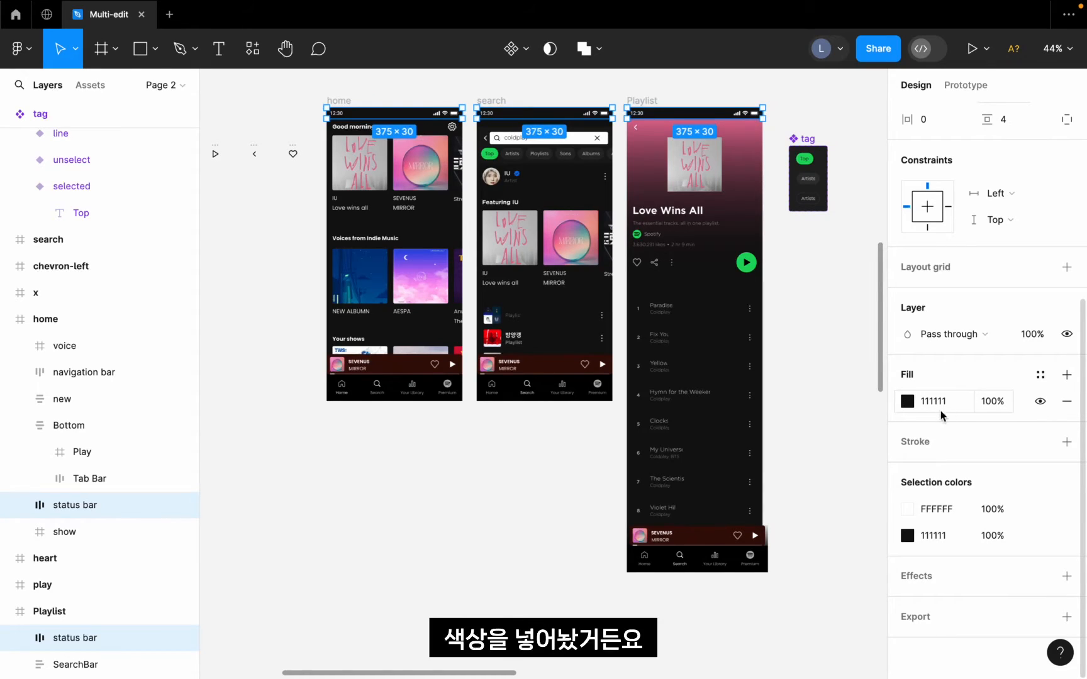
click(1068, 402)
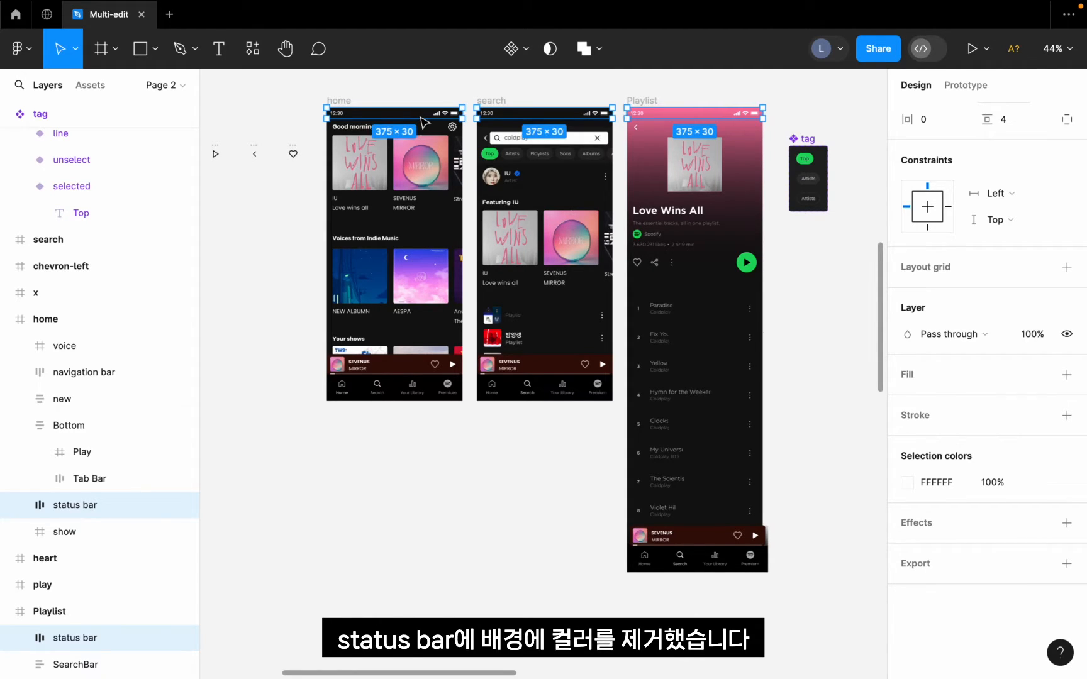
Select the home screen's Tab Bar with its matches on search and Playlist, and set their width to 375
click(426, 395)
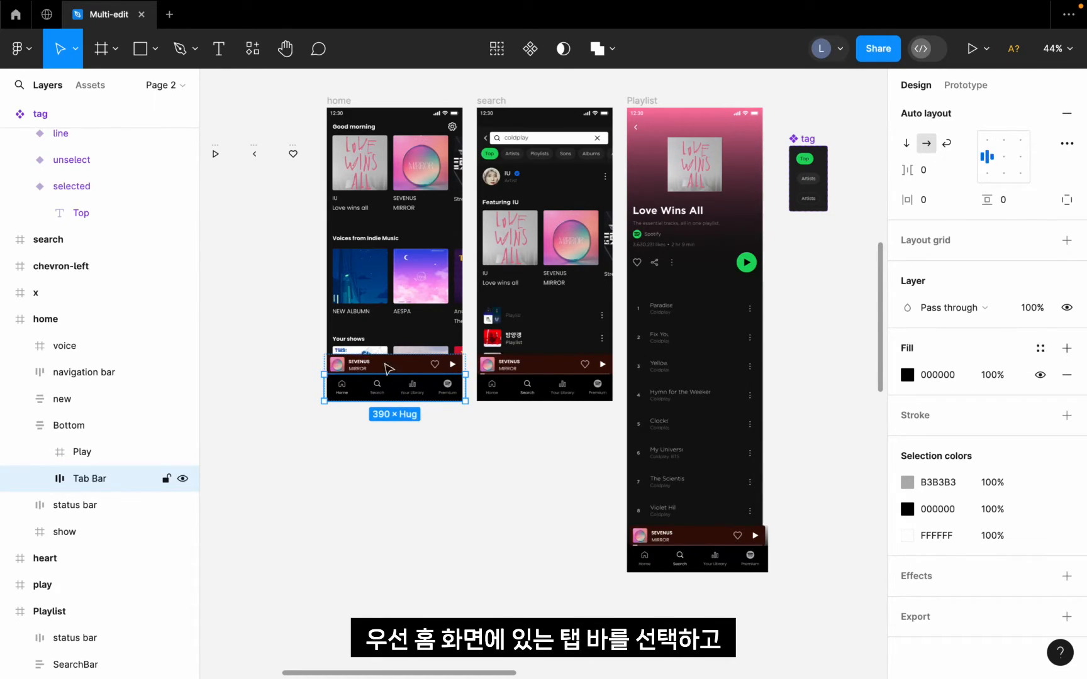
click(497, 48)
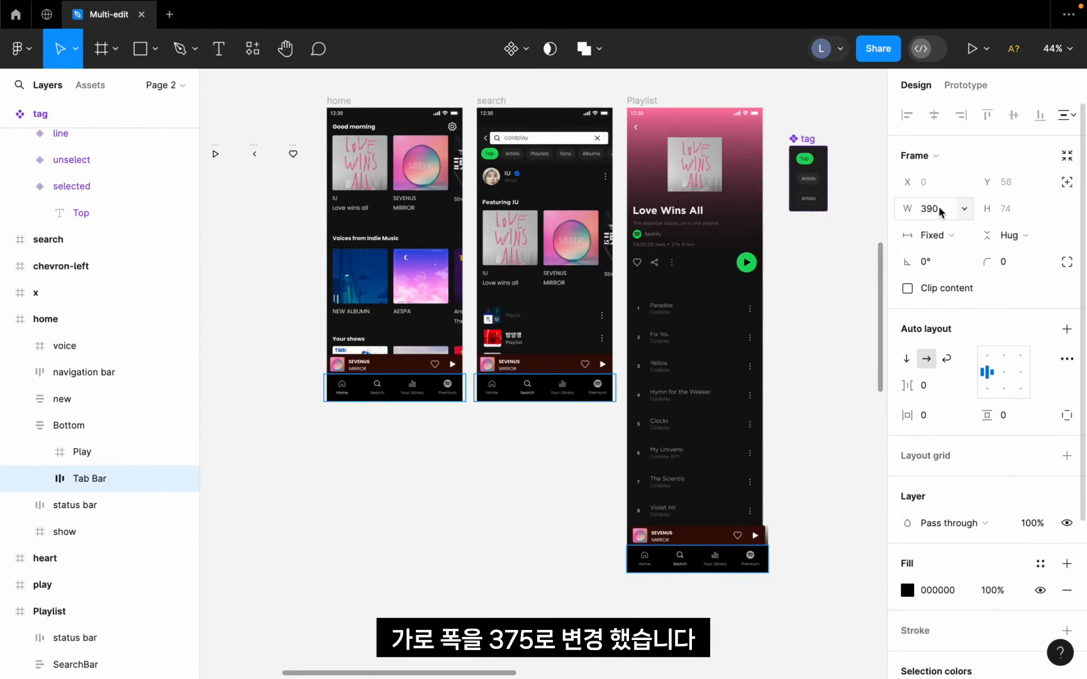
click(940, 209)
text(375)
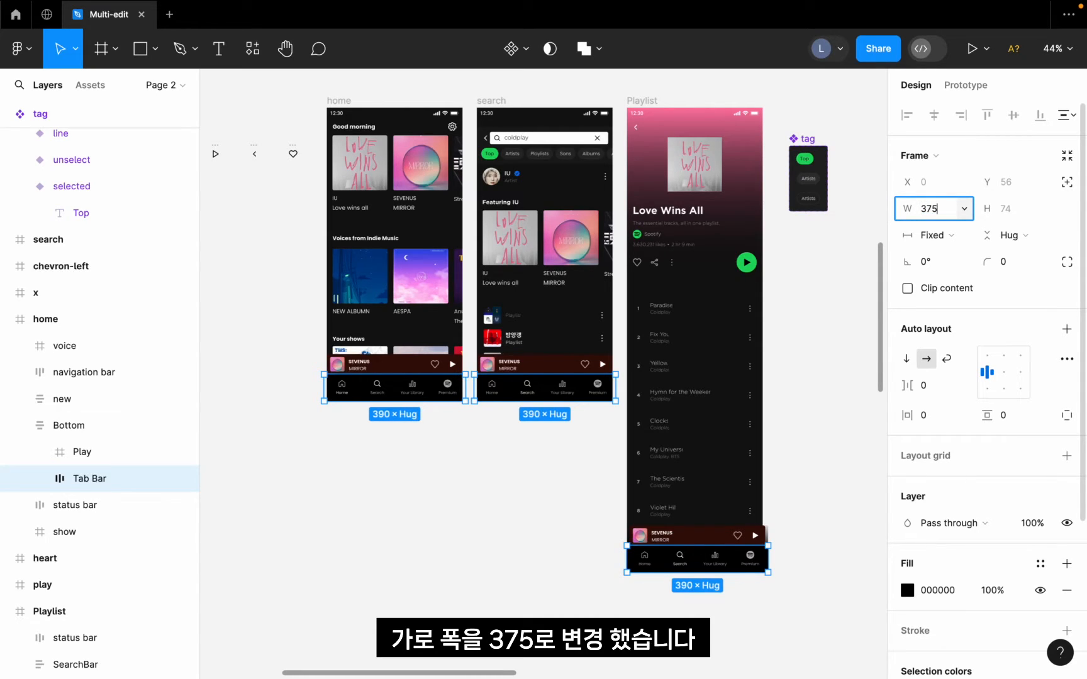
key(Return)
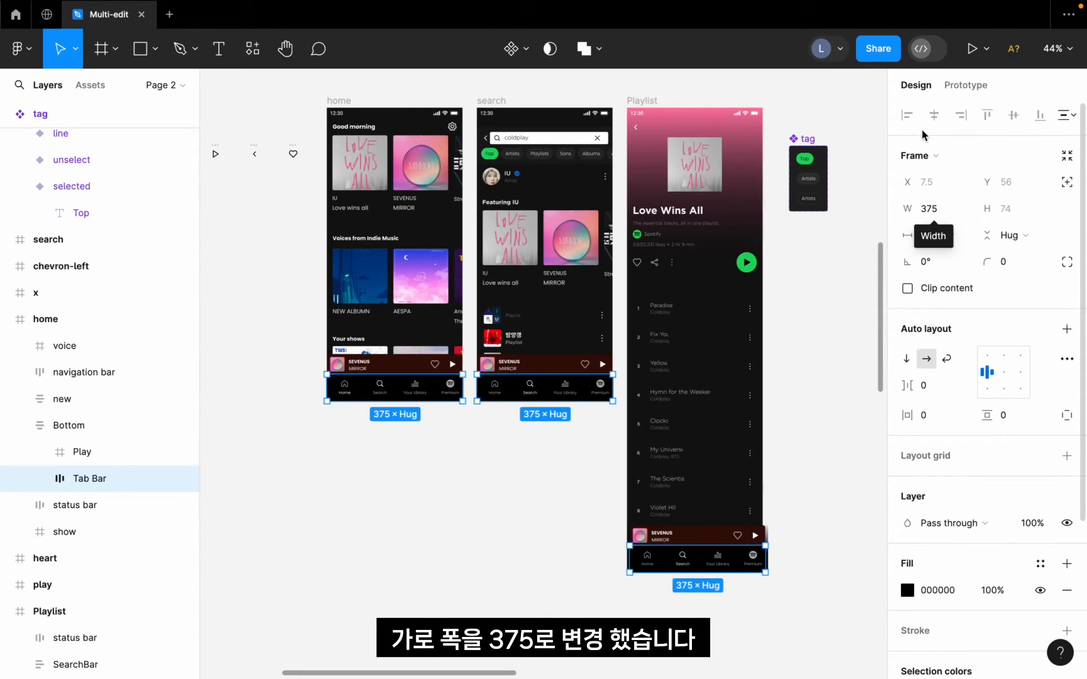
Set the fill of the selected Tab Bars on home, search and Playlist to 121212
scroll(957, 365, down, 4)
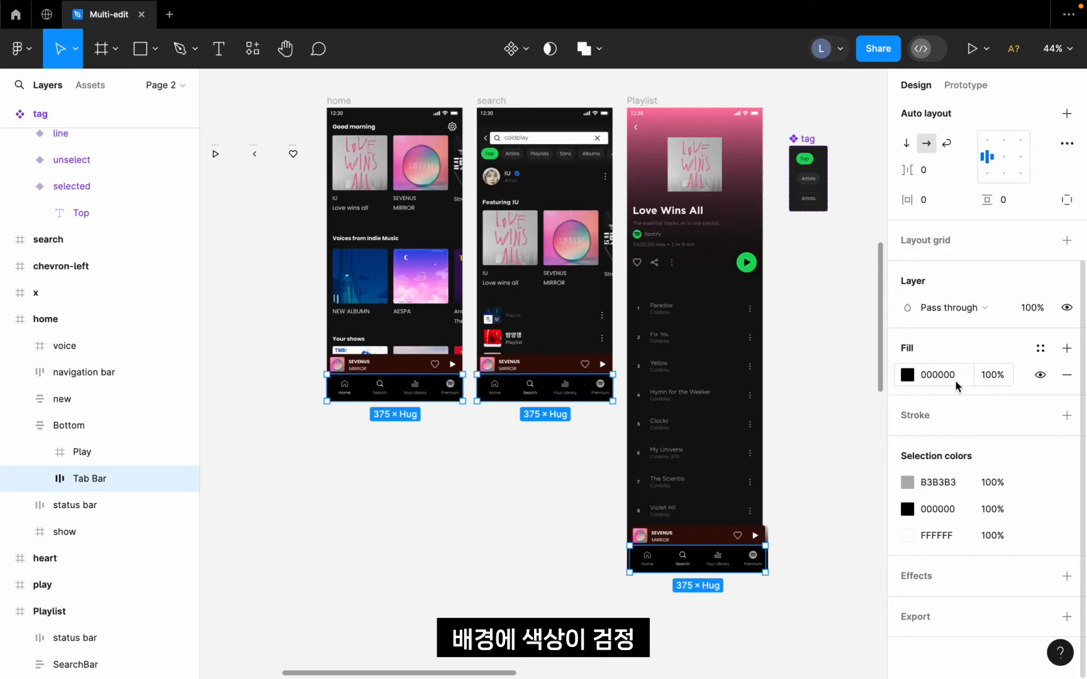
click(944, 379)
text(12)
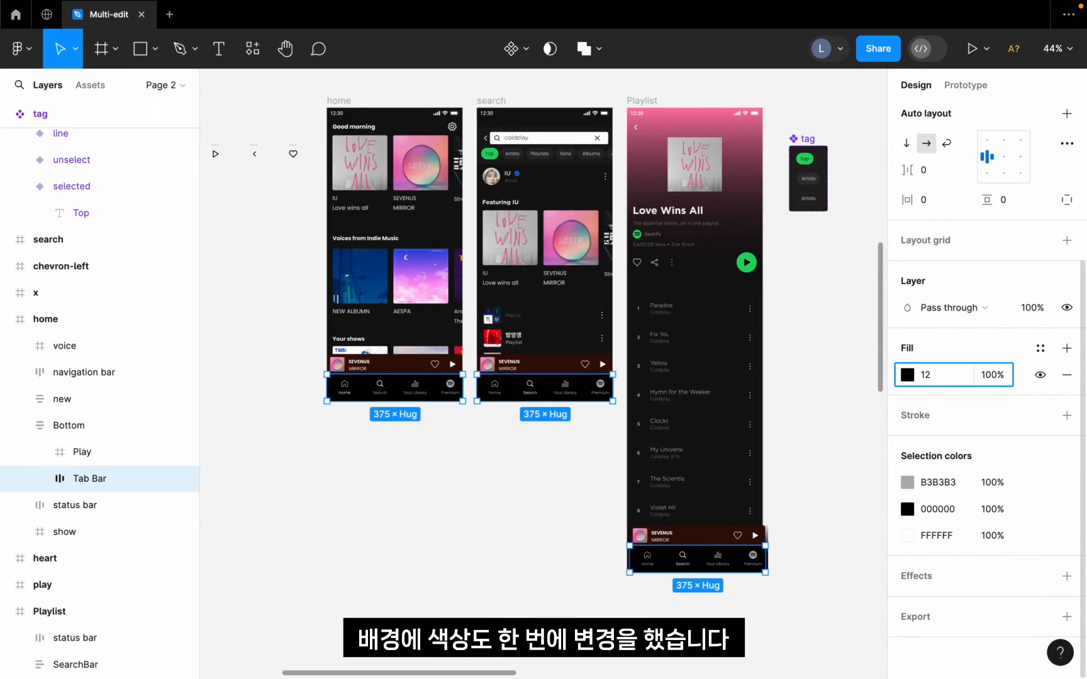
key(Return)
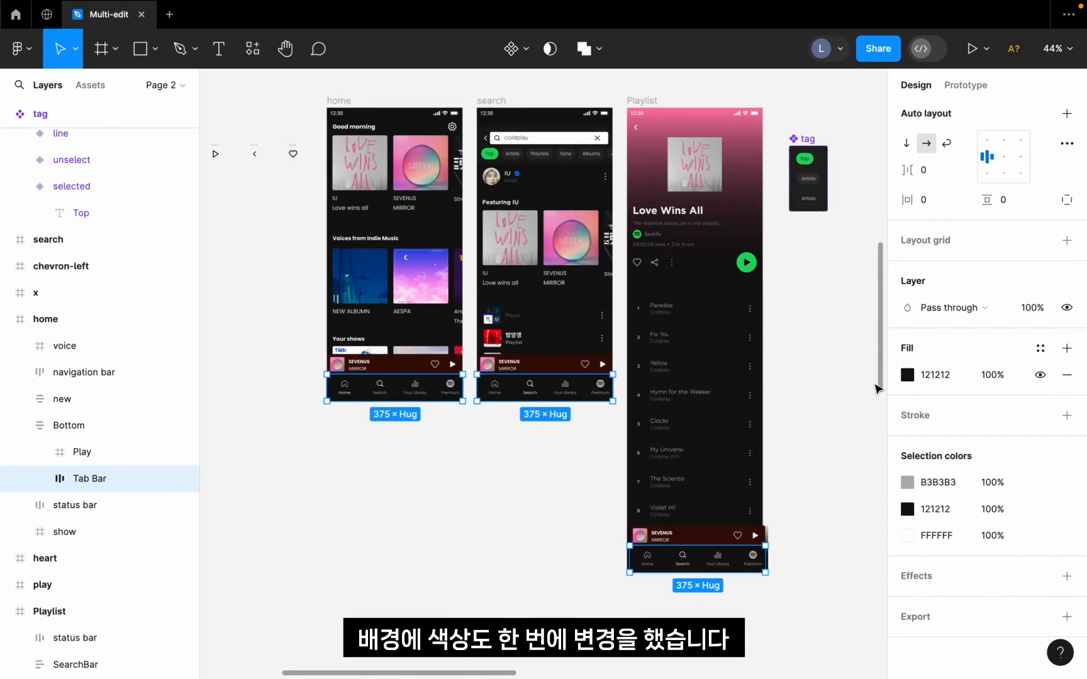
click(783, 349)
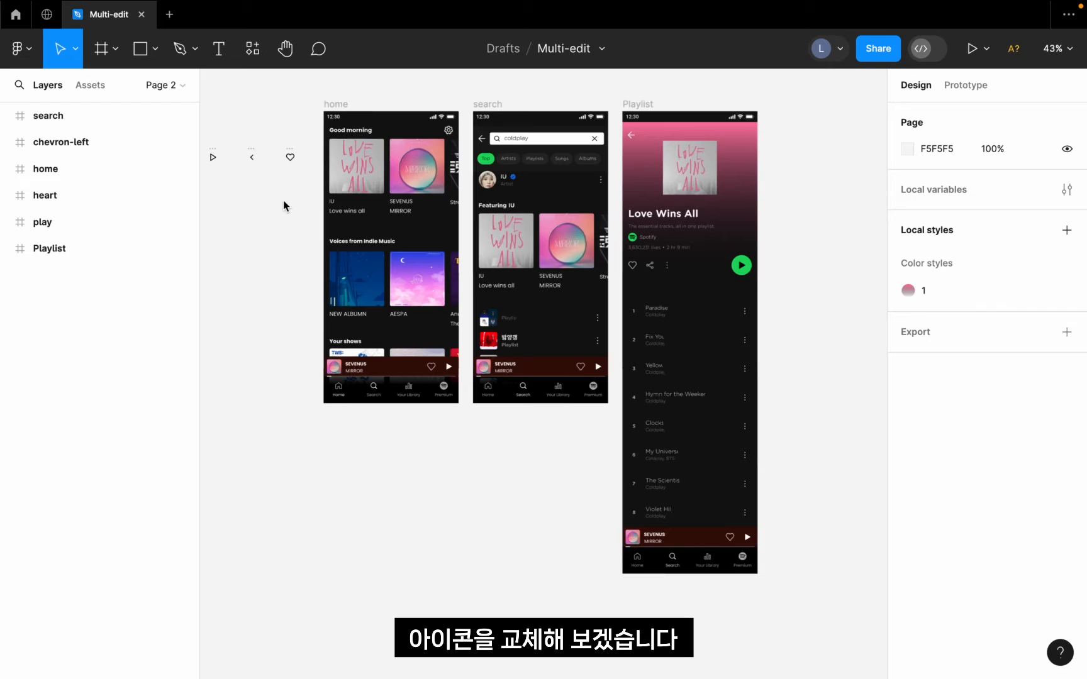
Copy the chevron-left icon, and delete the search screen's back arrow together with its match on Playlist
click(252, 156)
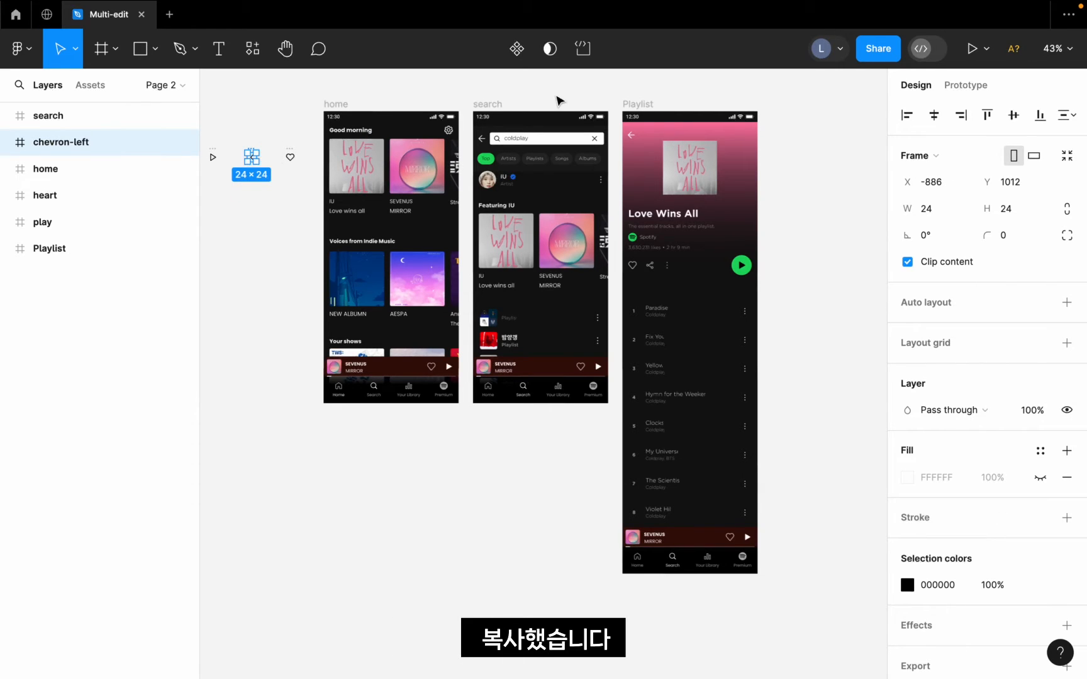
scroll(557, 97, up, 5)
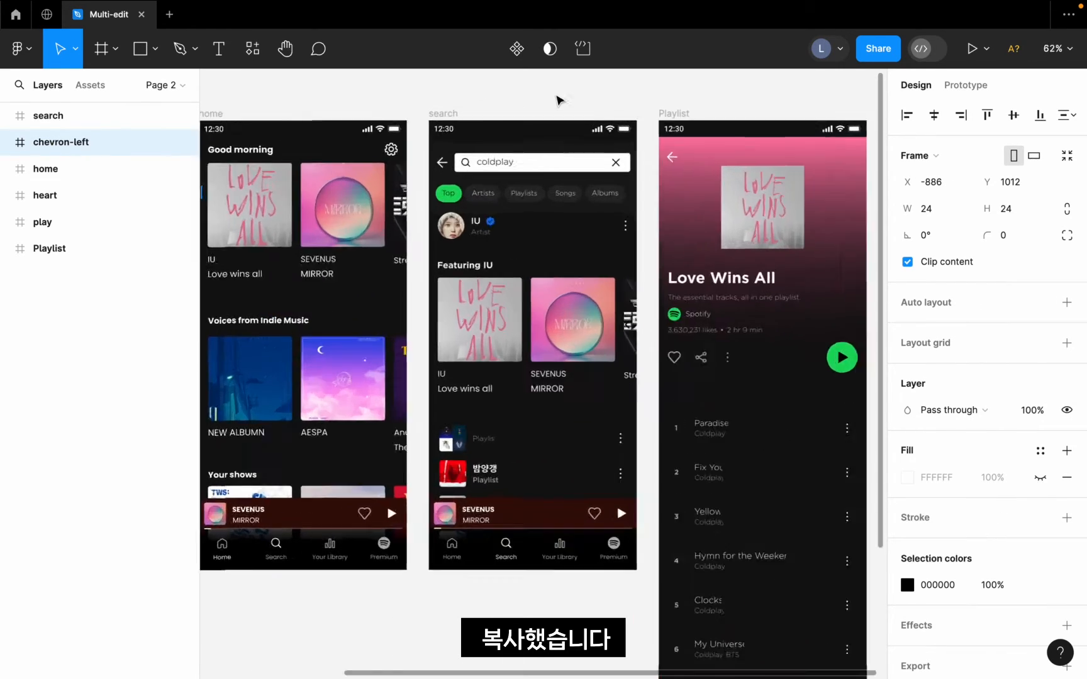
click(383, 205)
click(363, 211)
click(363, 212)
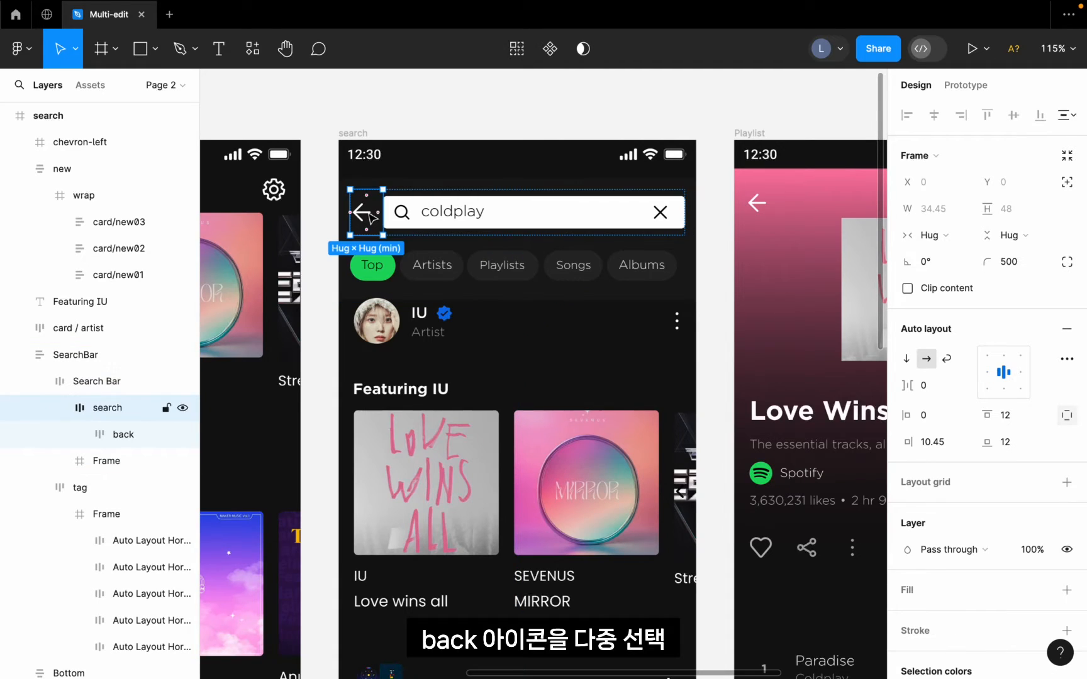
scroll(515, 181, down, 3)
scroll(514, 182, right, 2)
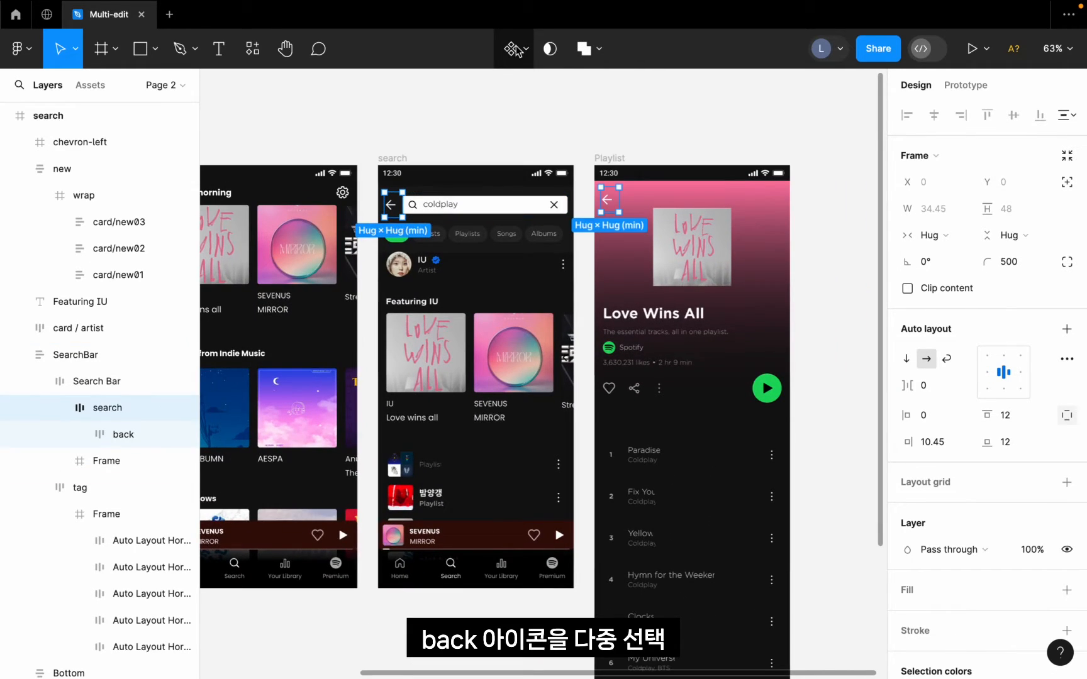
shift+click(615, 205)
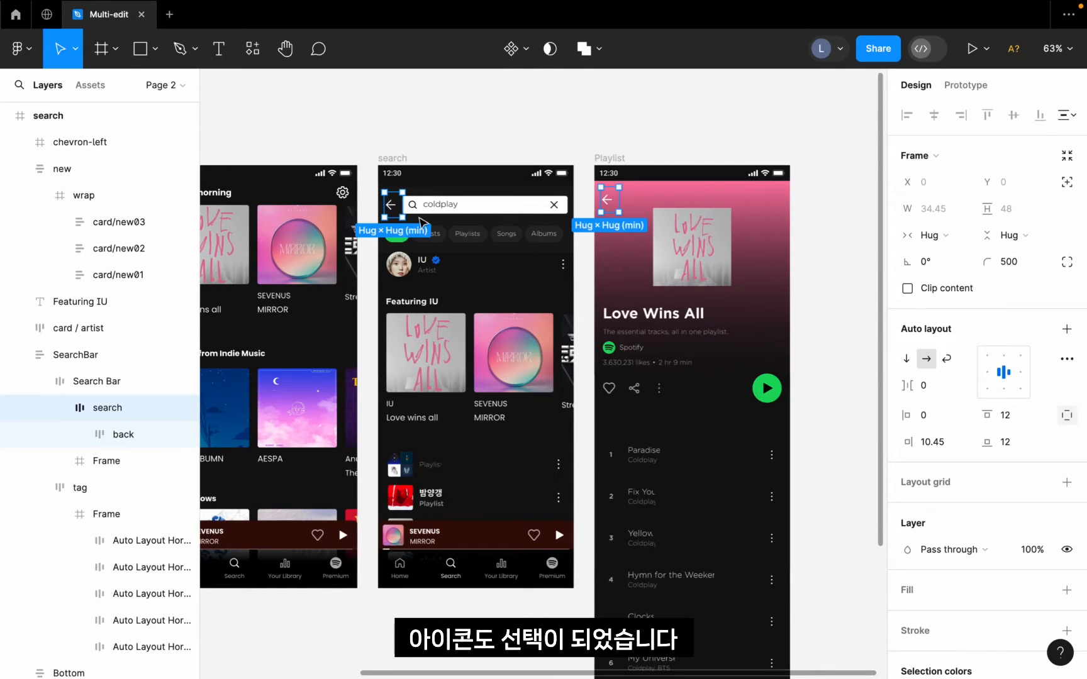
key(Delete)
Paste the copied chevron-left icon into the search screen's Search Bar and its match on Playlist at once
click(92, 386)
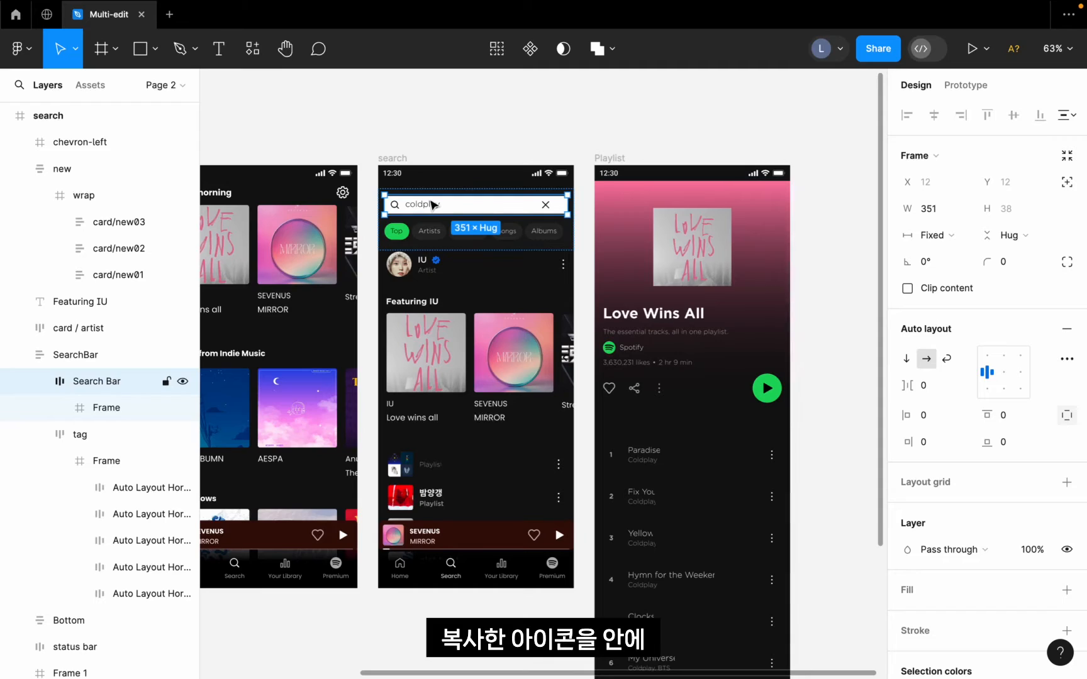
key(ctrl+v)
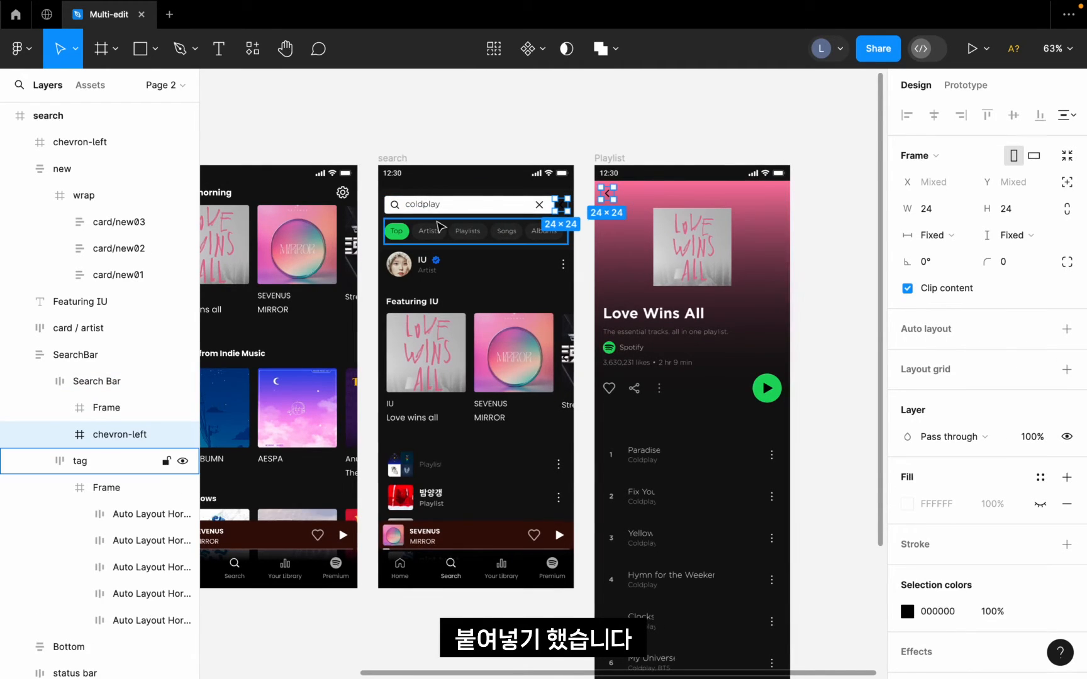
scroll(569, 204, up, 5)
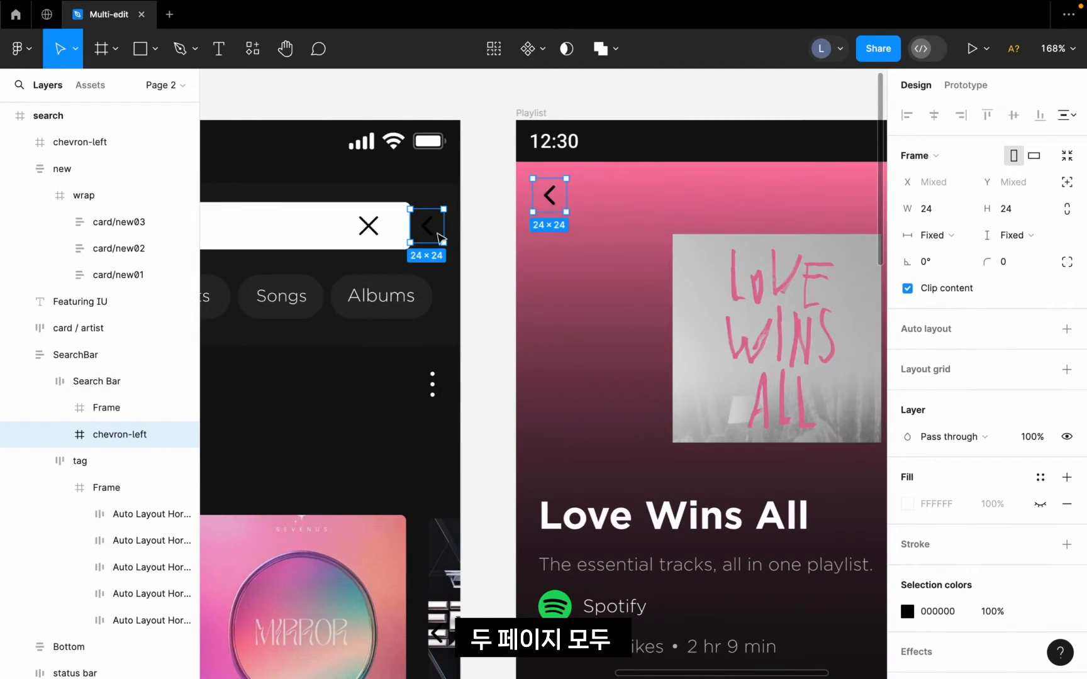
scroll(506, 229, down, 2)
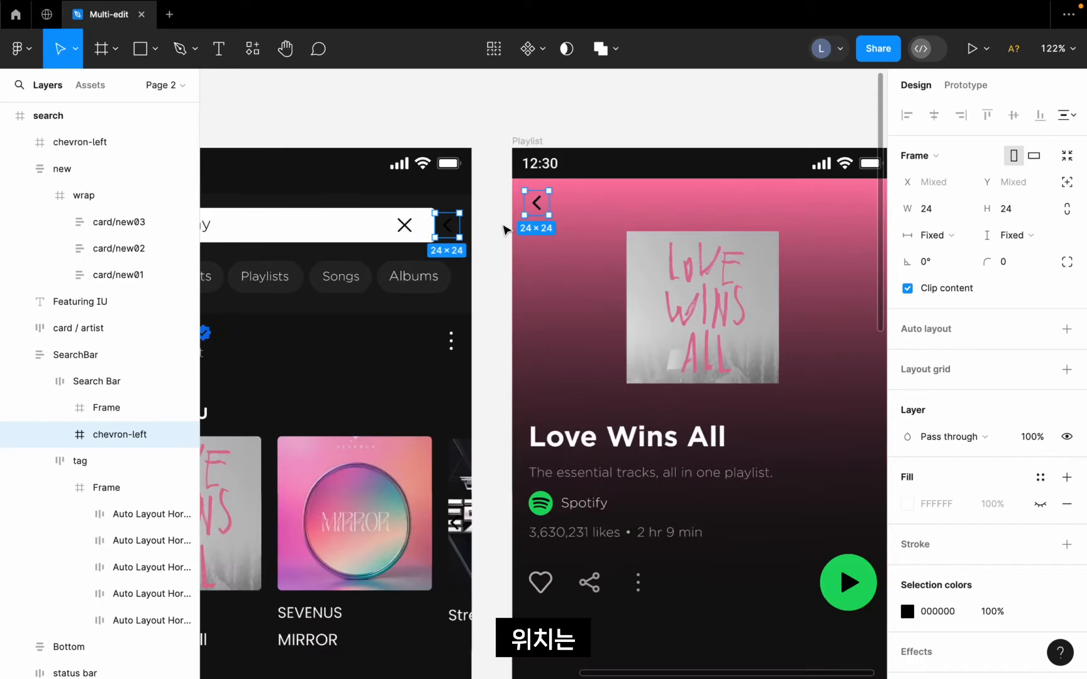
Reorder the search screen's Search Bar so that the chevron-left icon sits before the coldplay search field
scroll(507, 229, left, 5)
click(637, 225)
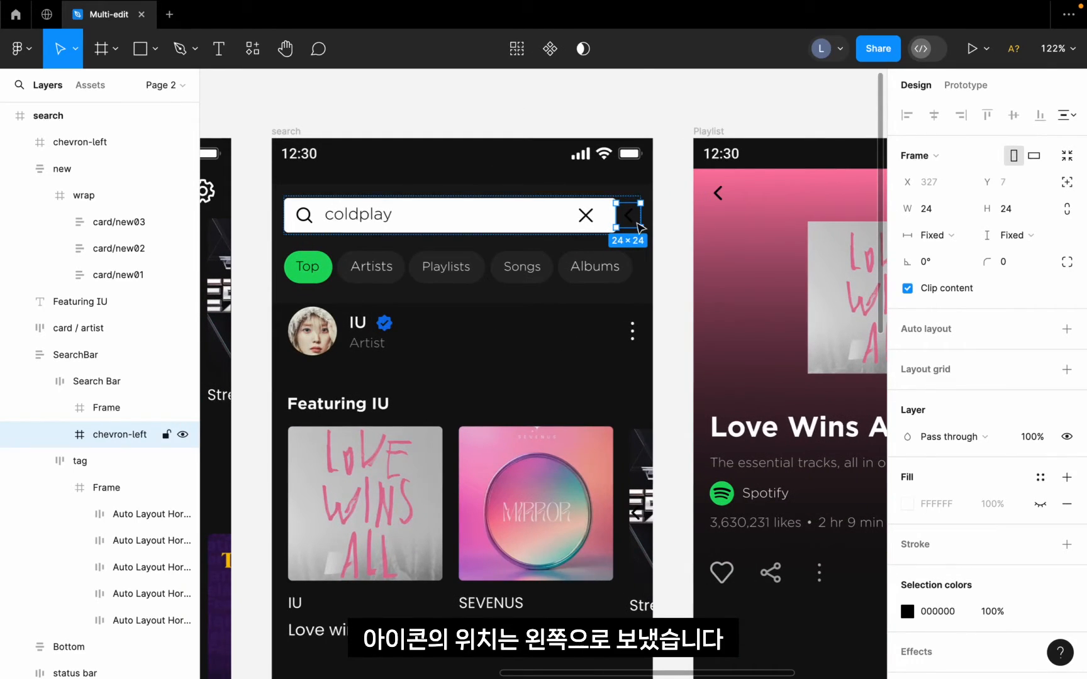
drag(637, 225, 307, 223)
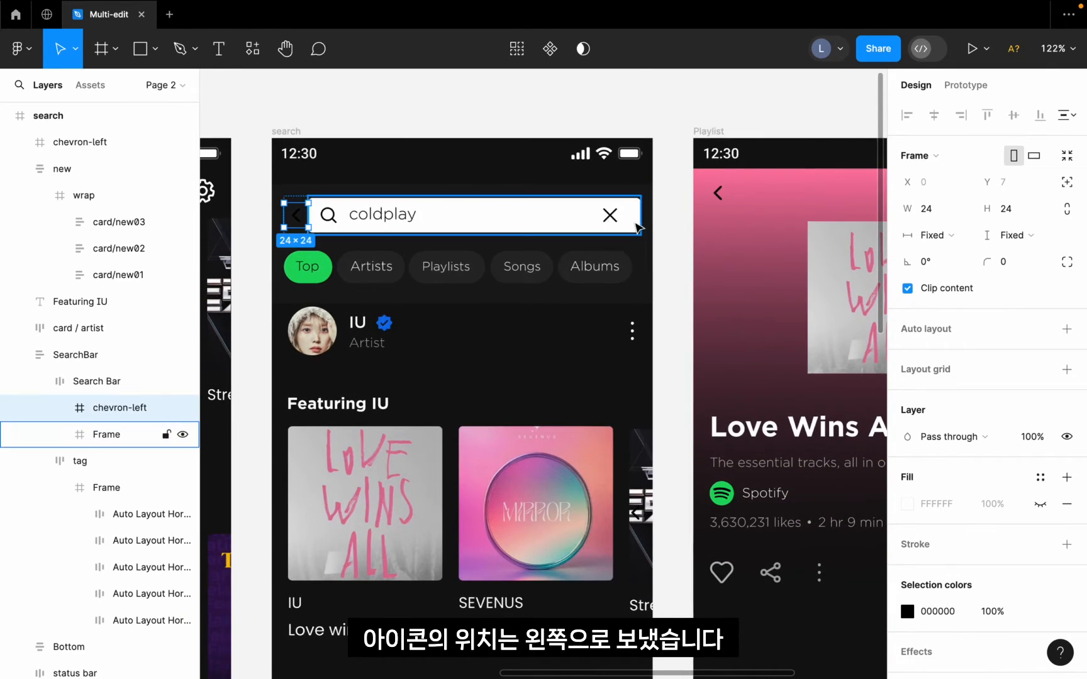
Select the chevron's vector with its match on Playlist and set their stroke colour to FFFFFF
double_click(309, 220)
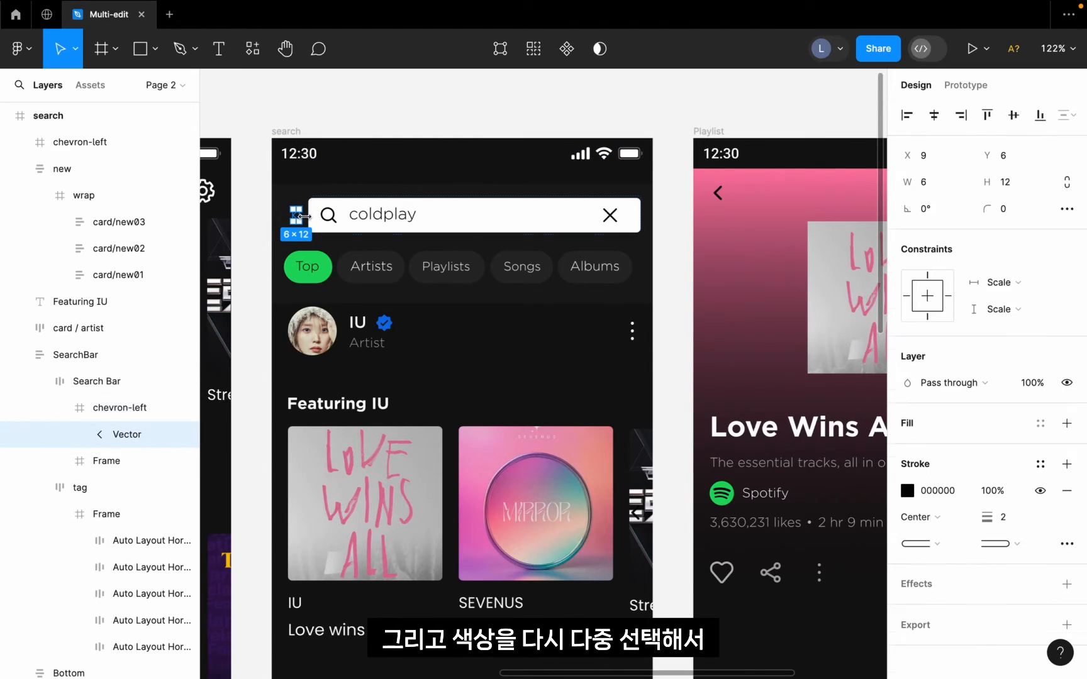
click(533, 49)
click(908, 532)
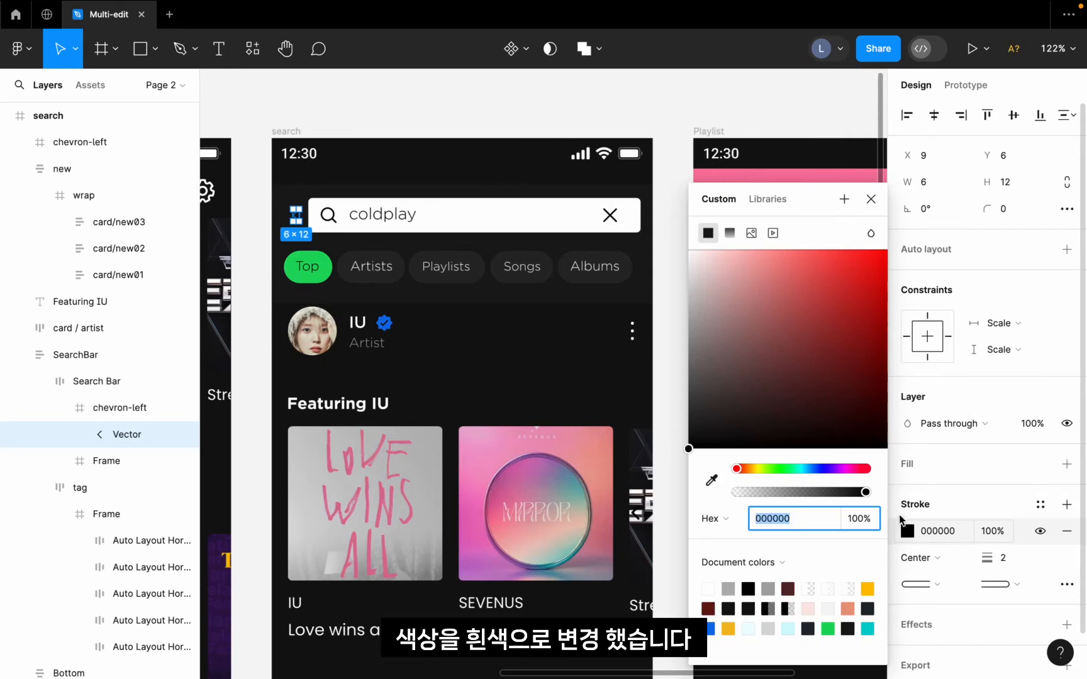
text(FFFFFF)
key(Return)
click(439, 123)
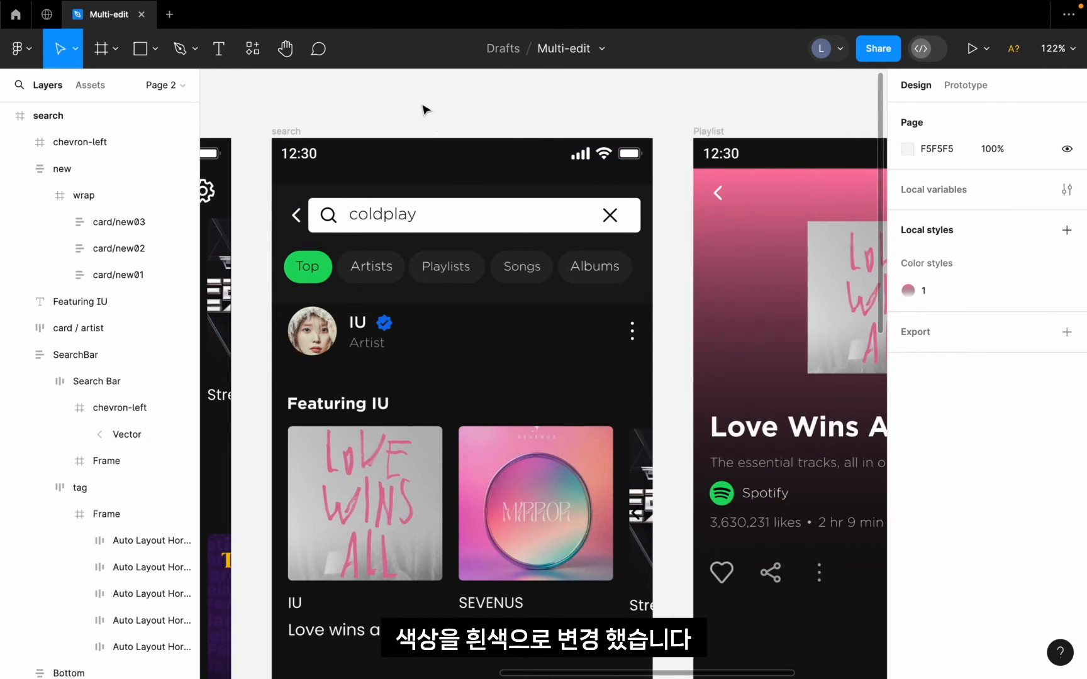
Select the home screen's Love wins all card with its match on search, and turn them into one main component with instances
click(315, 238)
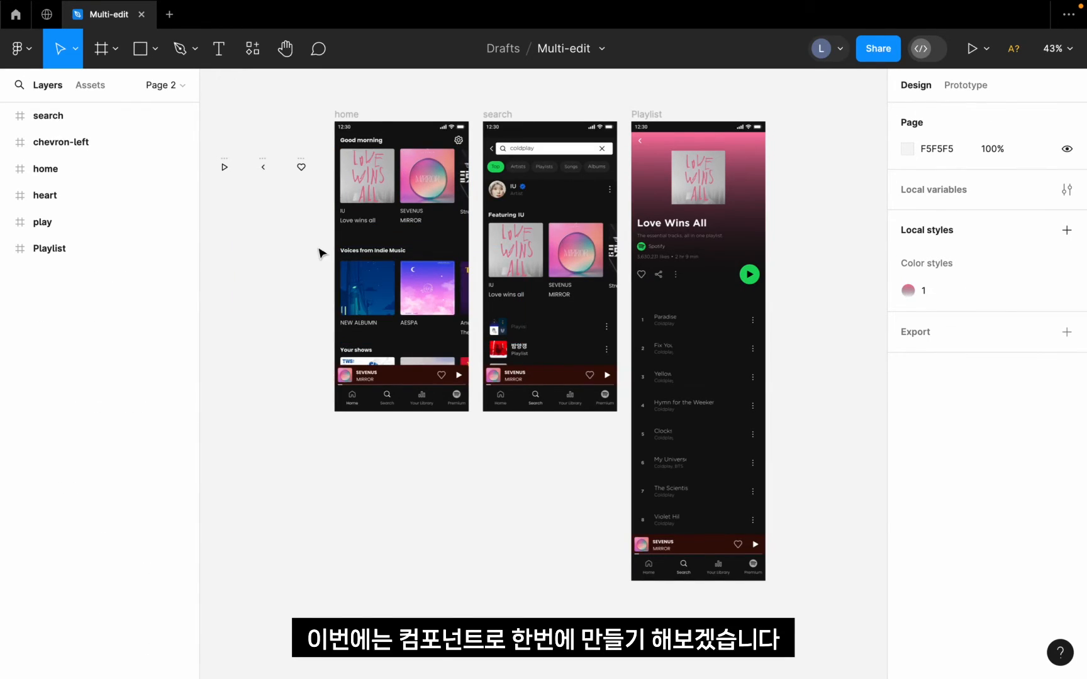
double_click(359, 183)
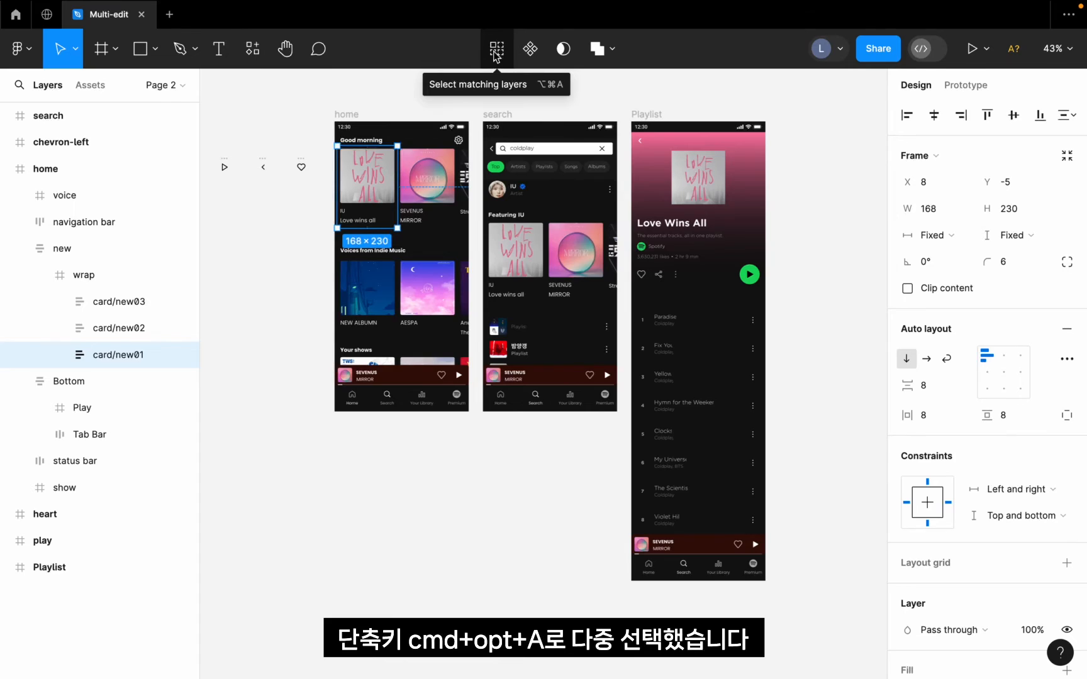
key(super+alt+a)
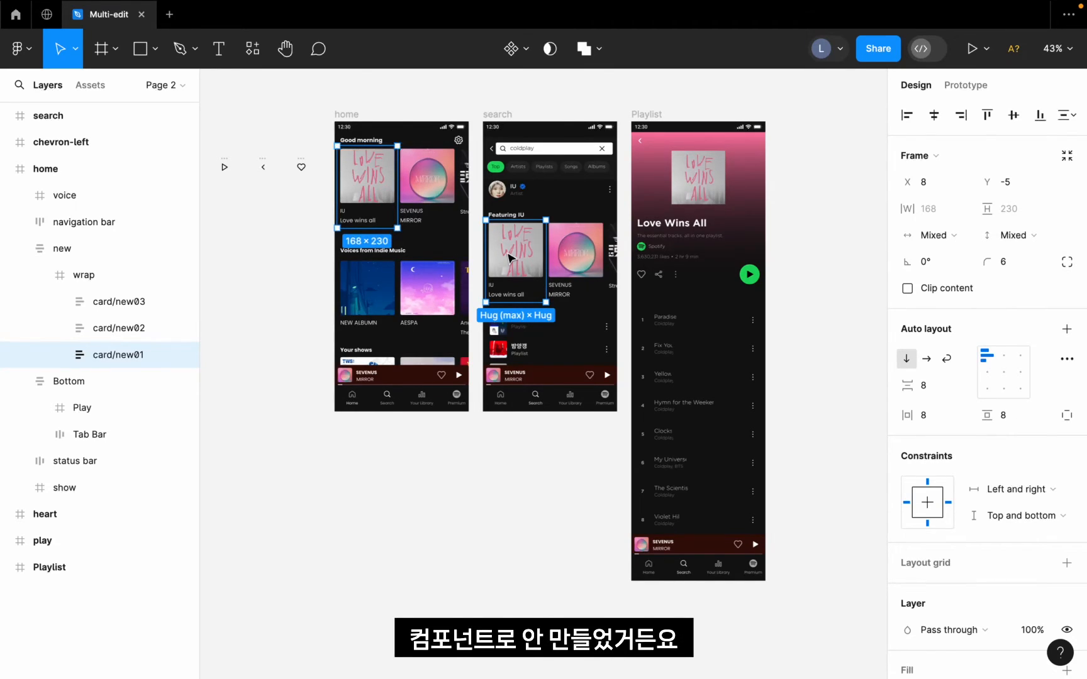
click(511, 53)
key(shift+2)
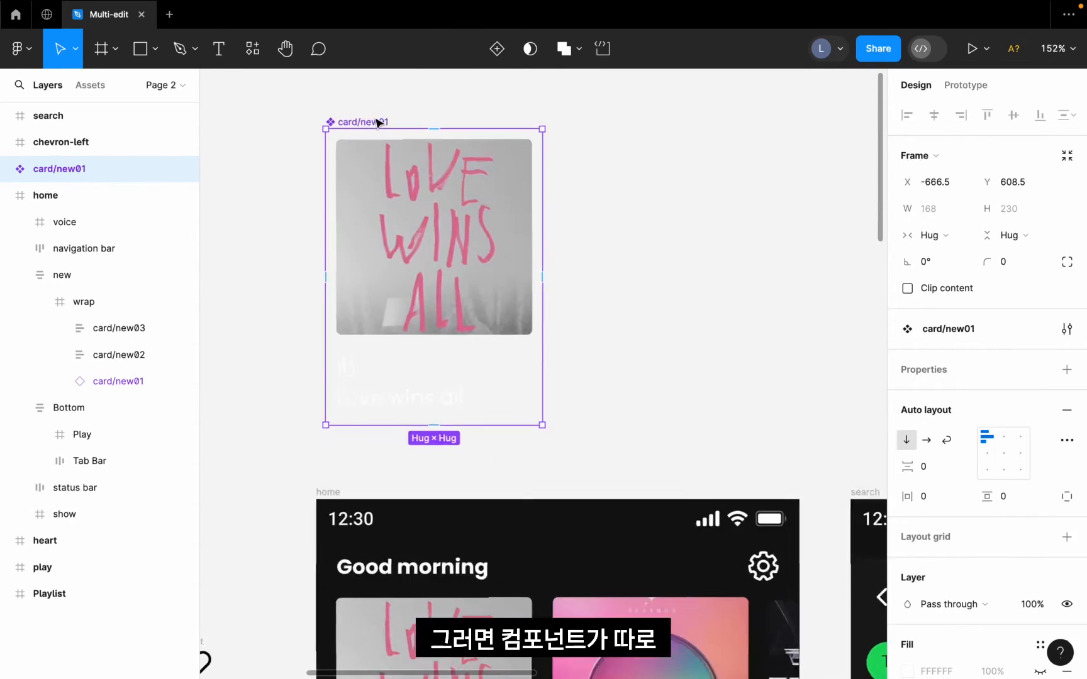
Move the card/new01 main component slightly further up above the home screen
click(371, 117)
click(349, 127)
scroll(349, 126, down, 4)
drag(356, 122, 357, 96)
click(291, 180)
scroll(293, 182, down, 5)
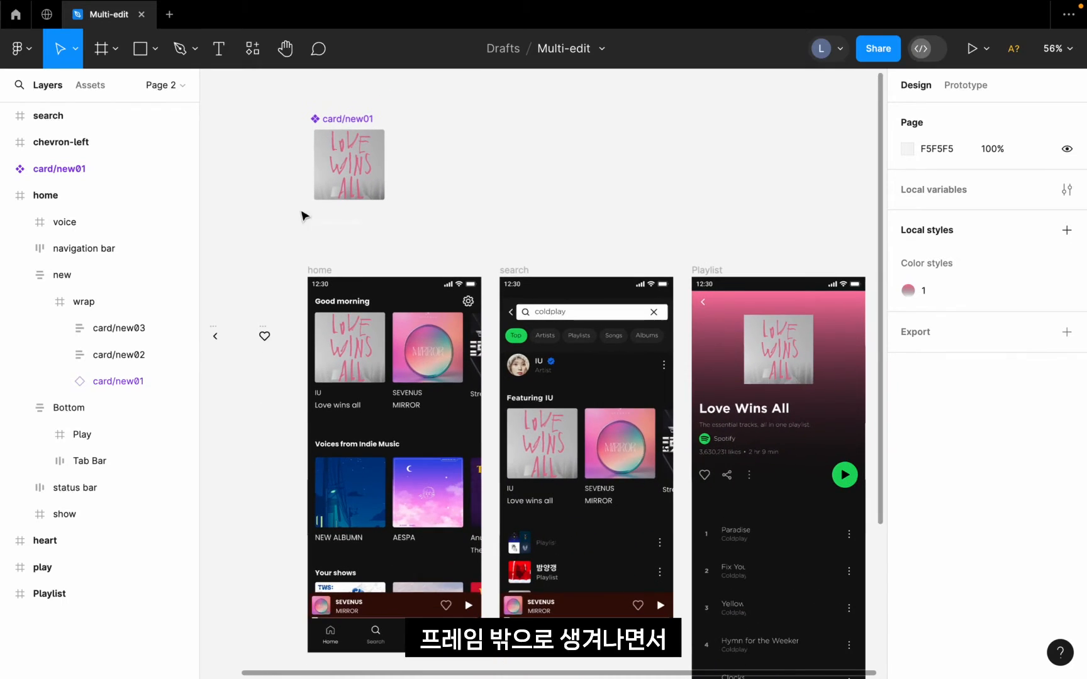
Select the Love wins all cards on home and search to check that they are instances of the component
click(343, 357)
click(343, 358)
click(343, 358)
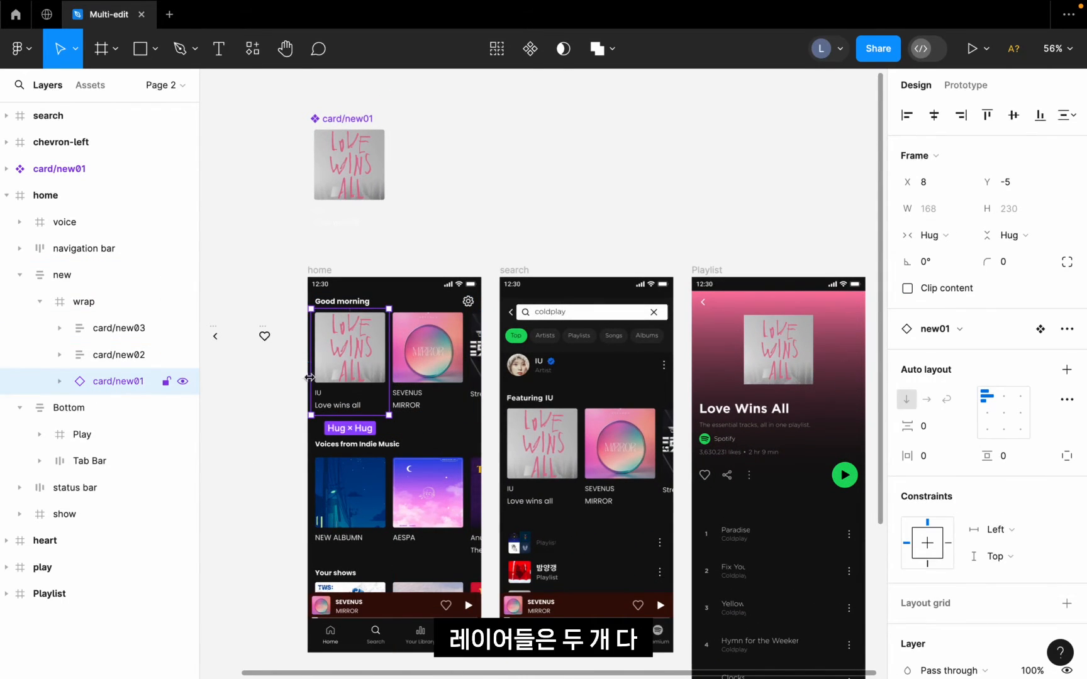
shift+click(547, 440)
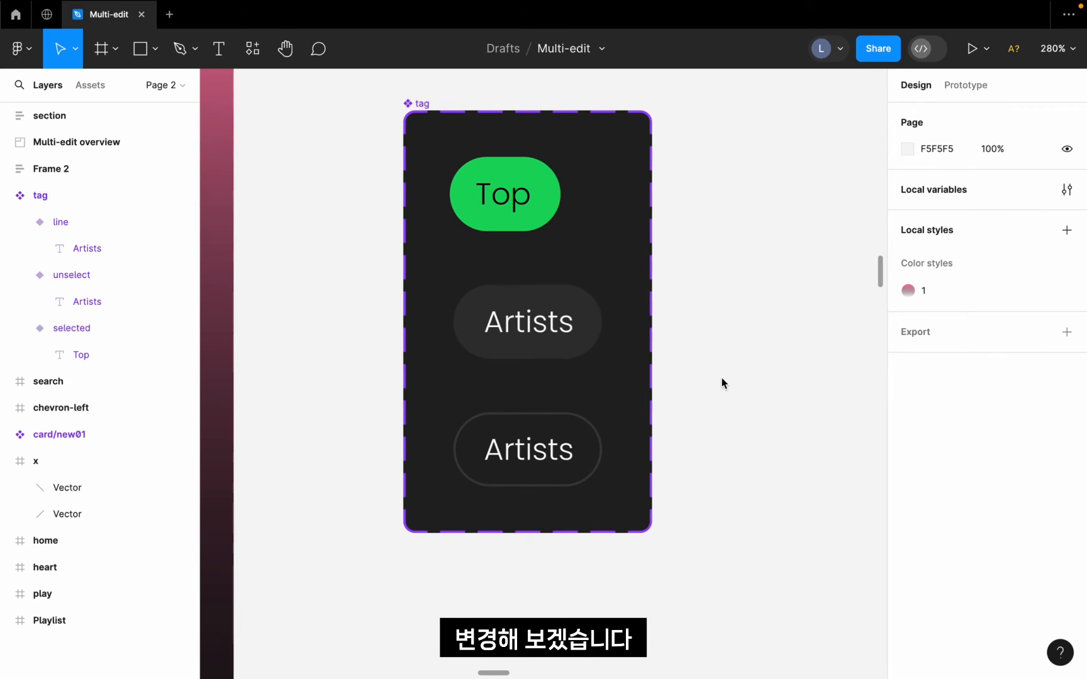
Copy the x icon and paste it into all three tag variants at once by selecting the Top variant's matching layers
click(414, 104)
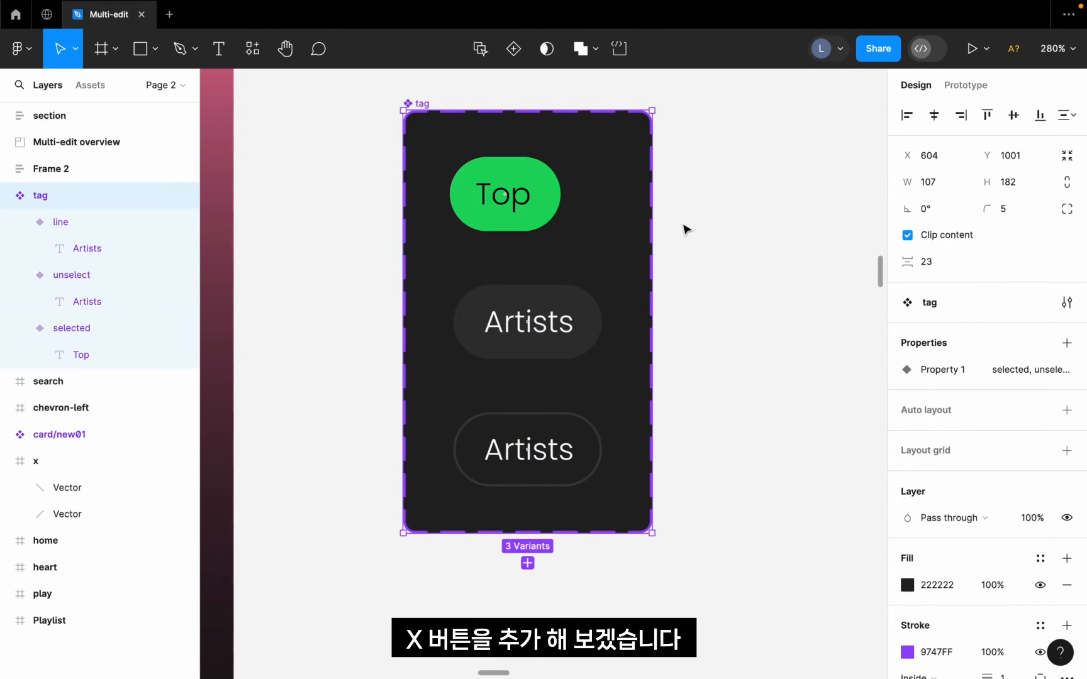
scroll(686, 230, down, 10)
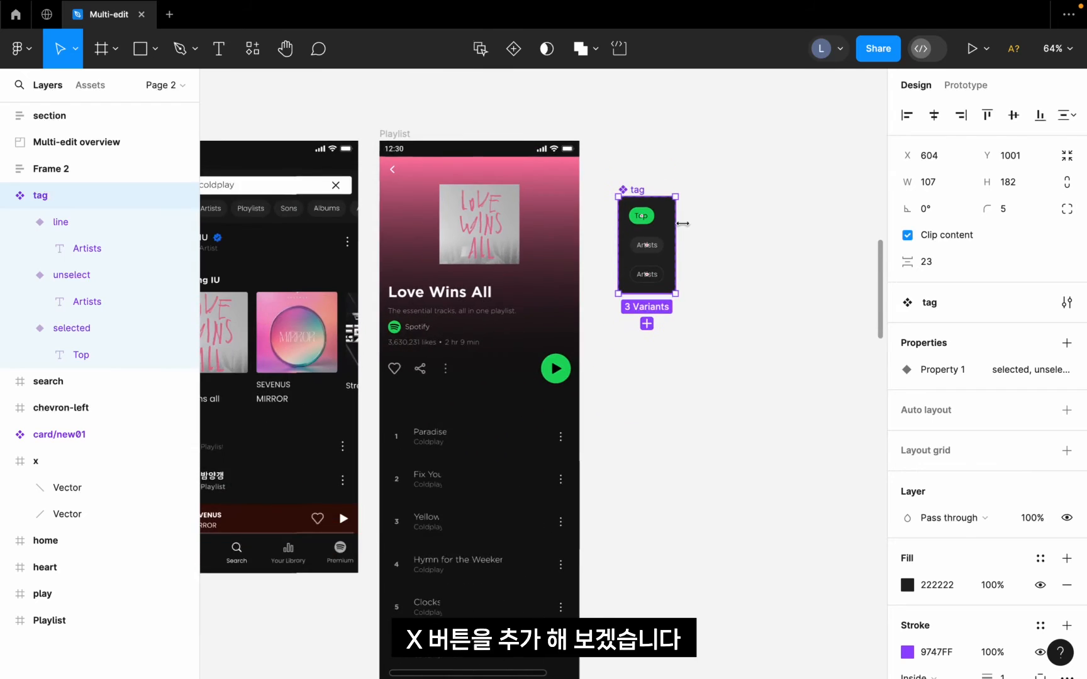
scroll(683, 223, down, 5)
scroll(356, 228, left, 3)
scroll(345, 221, up, 12)
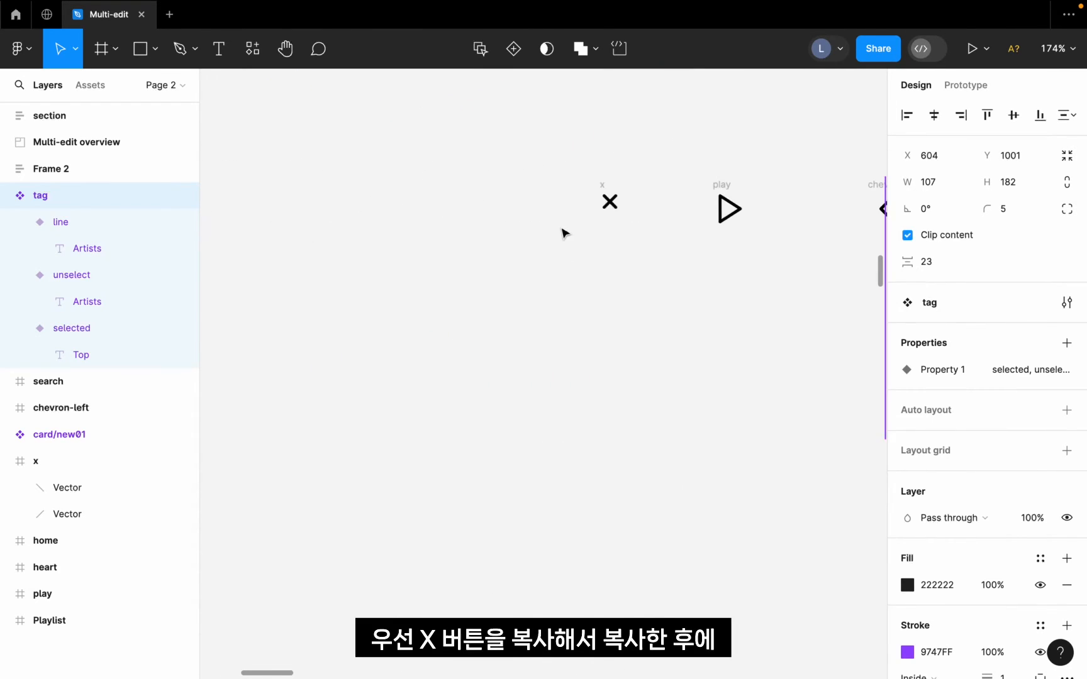
drag(559, 166, 648, 268)
scroll(648, 267, right, 10)
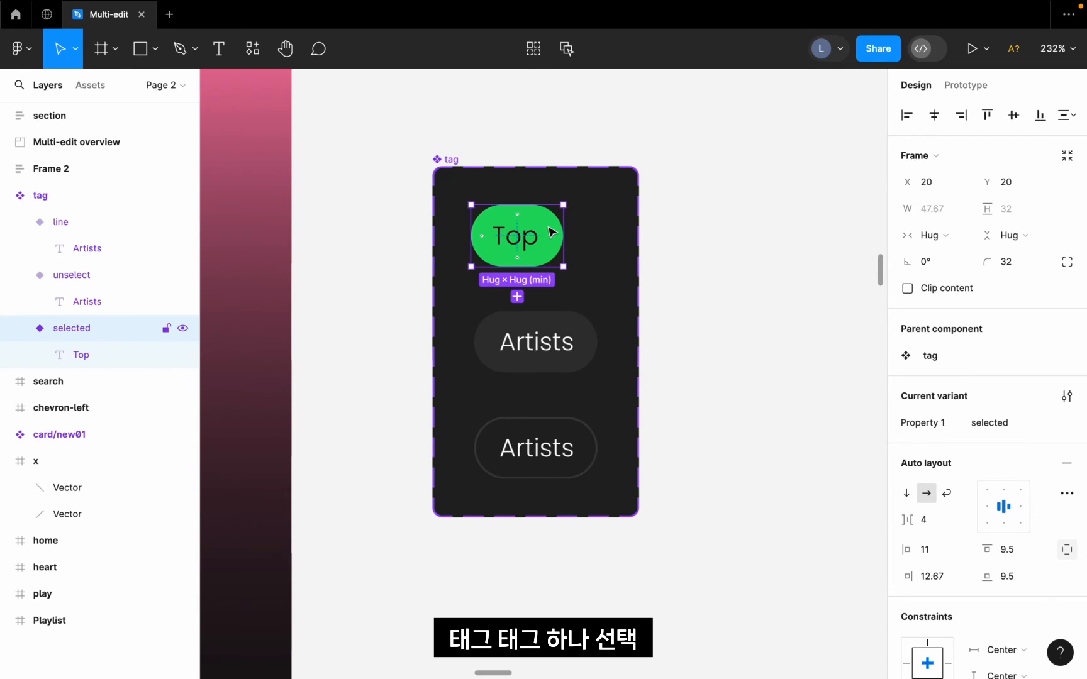
click(536, 50)
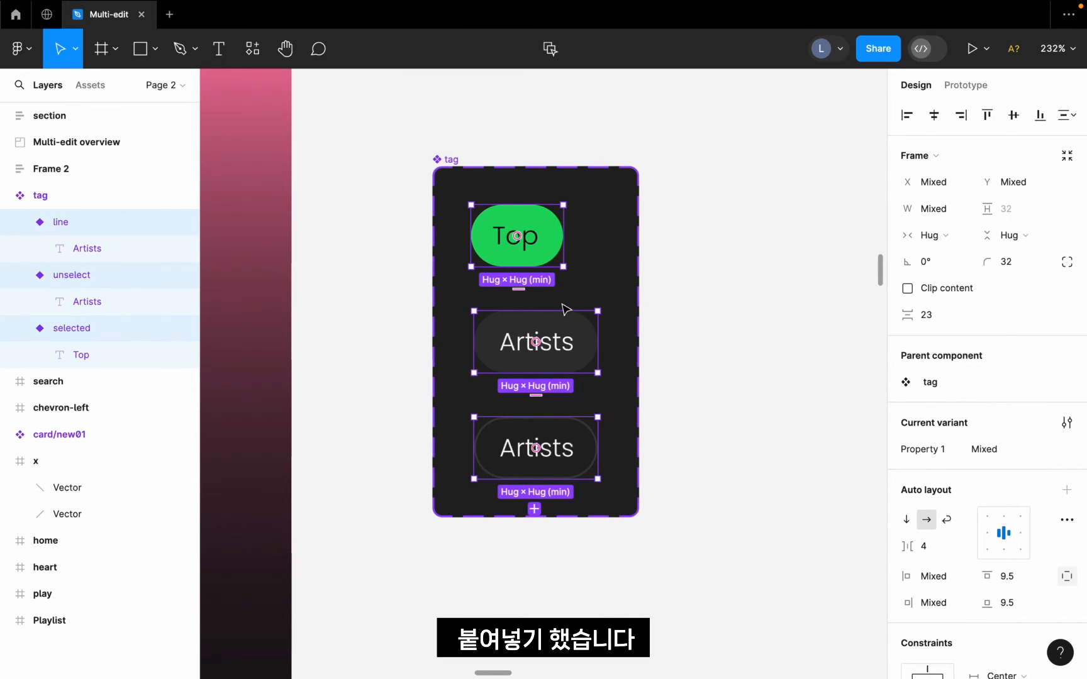
key(super+v)
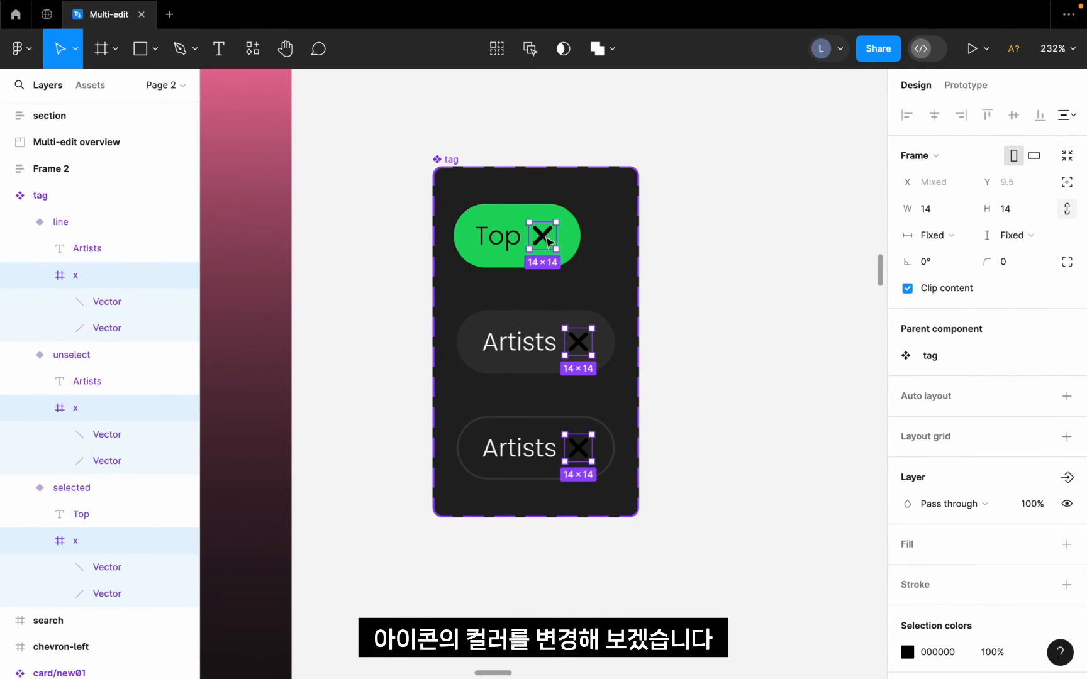
Select the vectors inside the x icons of all three tag variants and set their stroke colour to FFFFFF
key(Return)
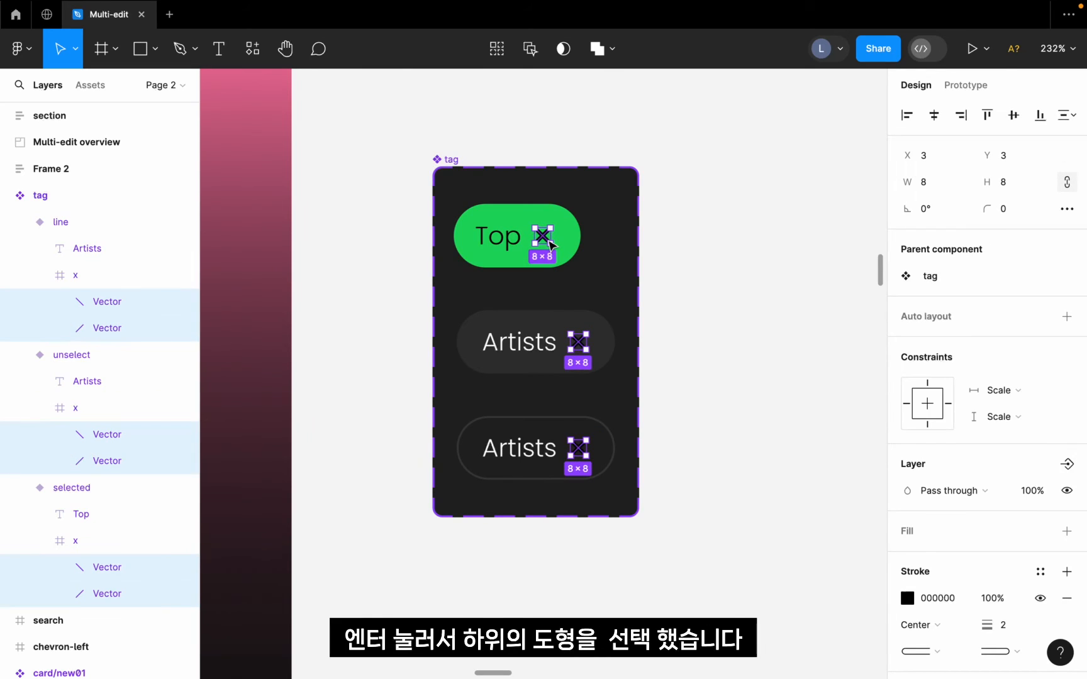
scroll(968, 397, down, 3)
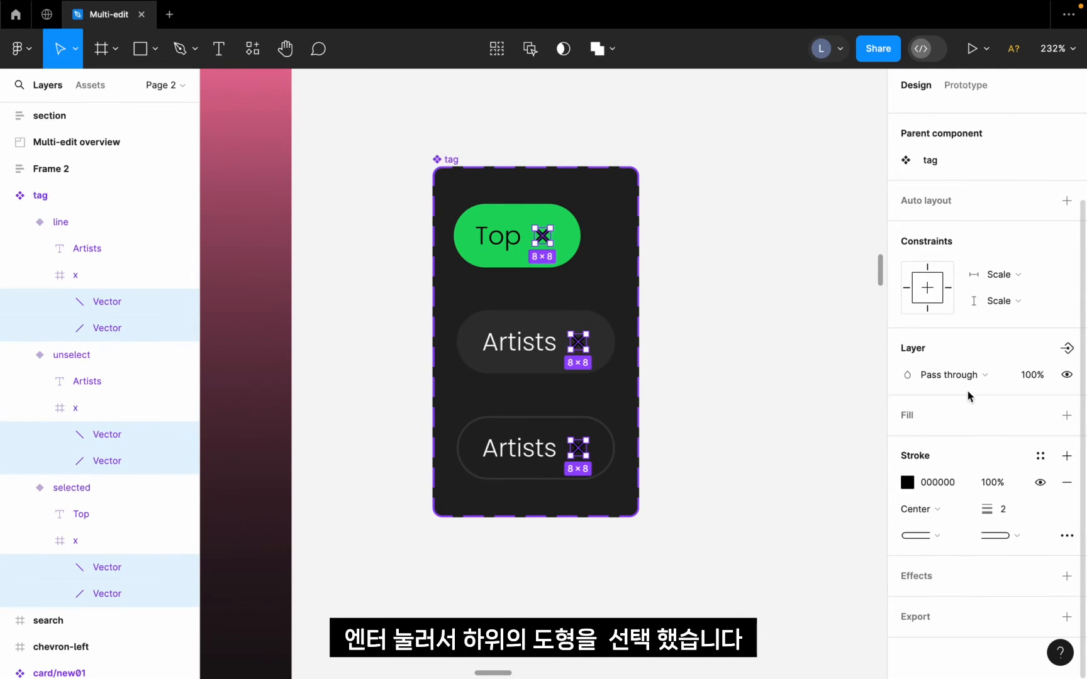
click(907, 483)
text(FFFFFF)
key(Return)
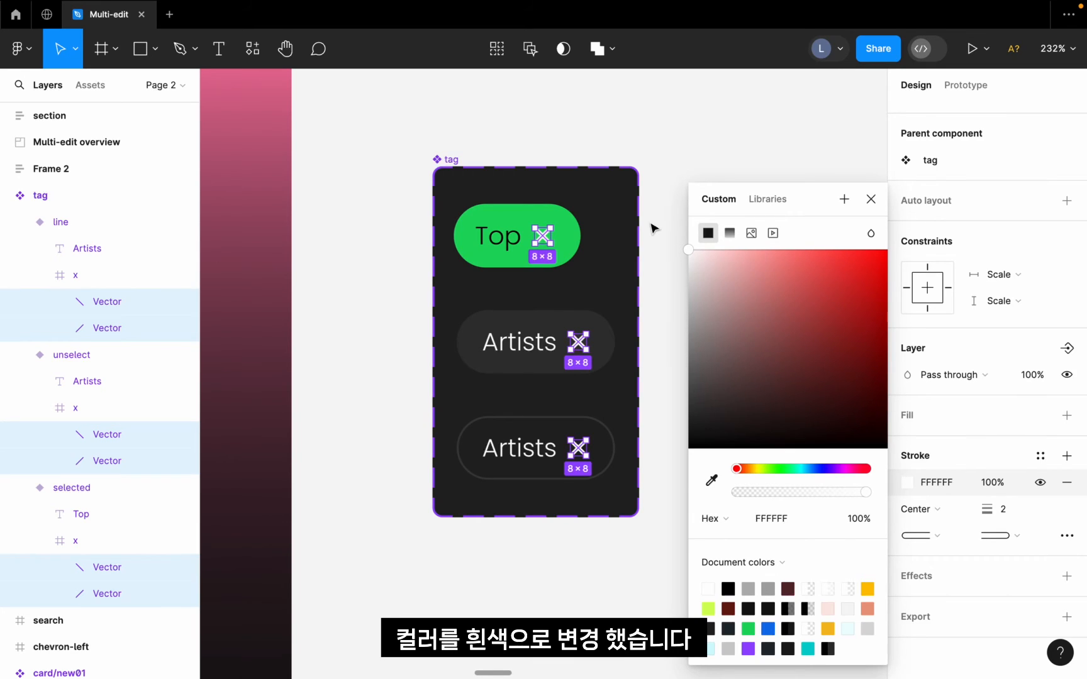
click(651, 226)
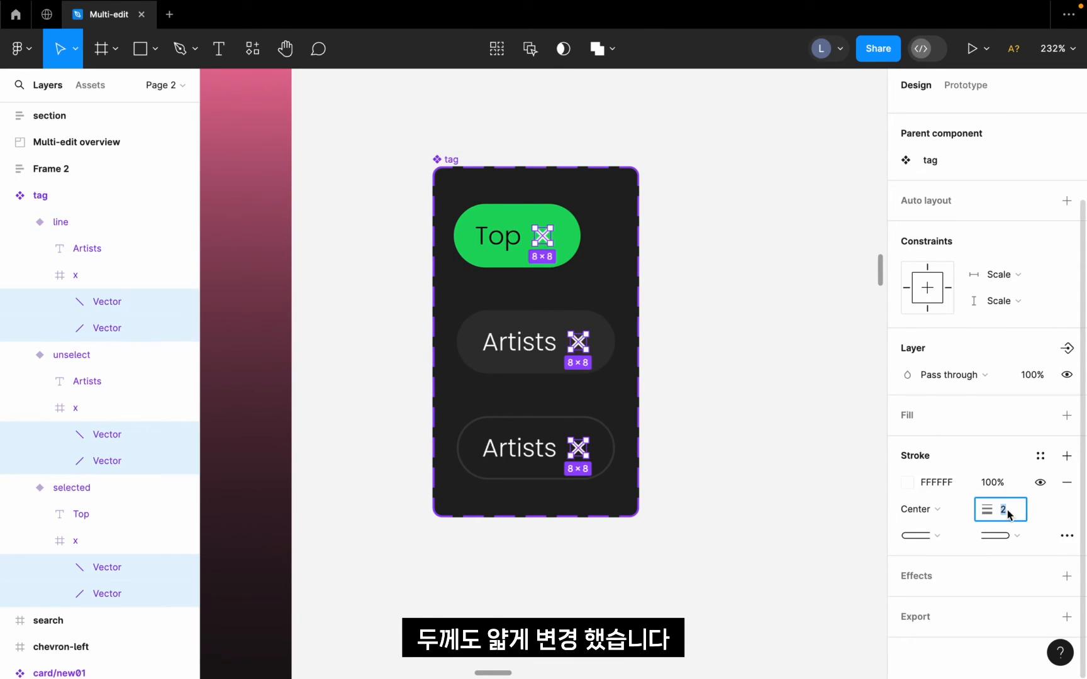
Set the stroke weight of the selected x icon vectors in all three tag variants to 1
text(1)
key(Return)
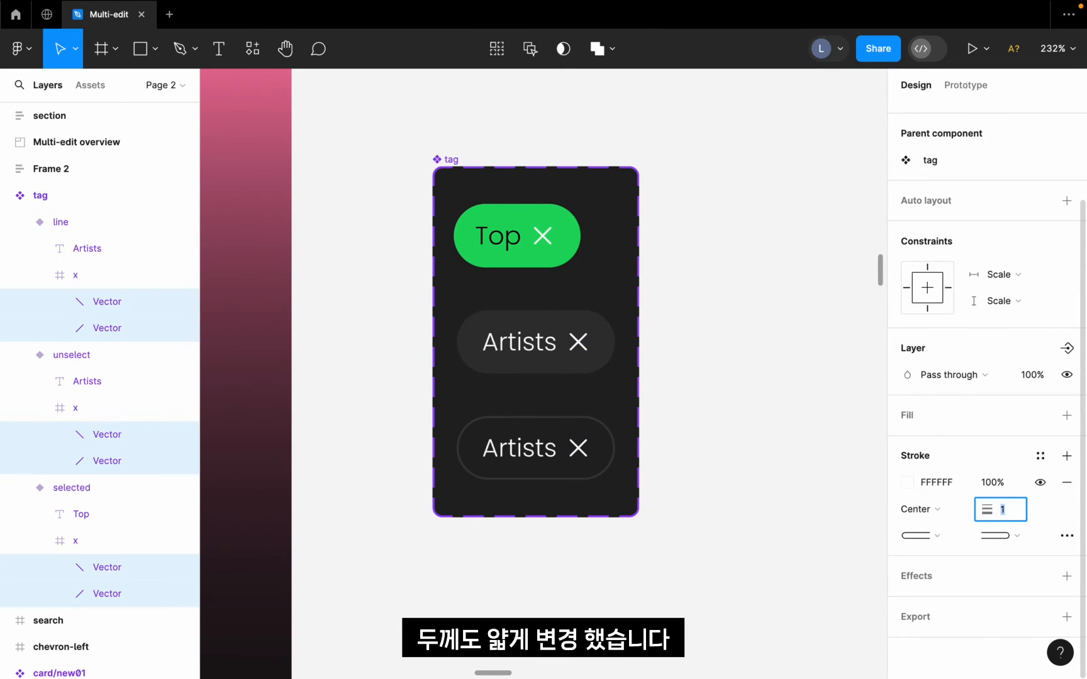
click(652, 252)
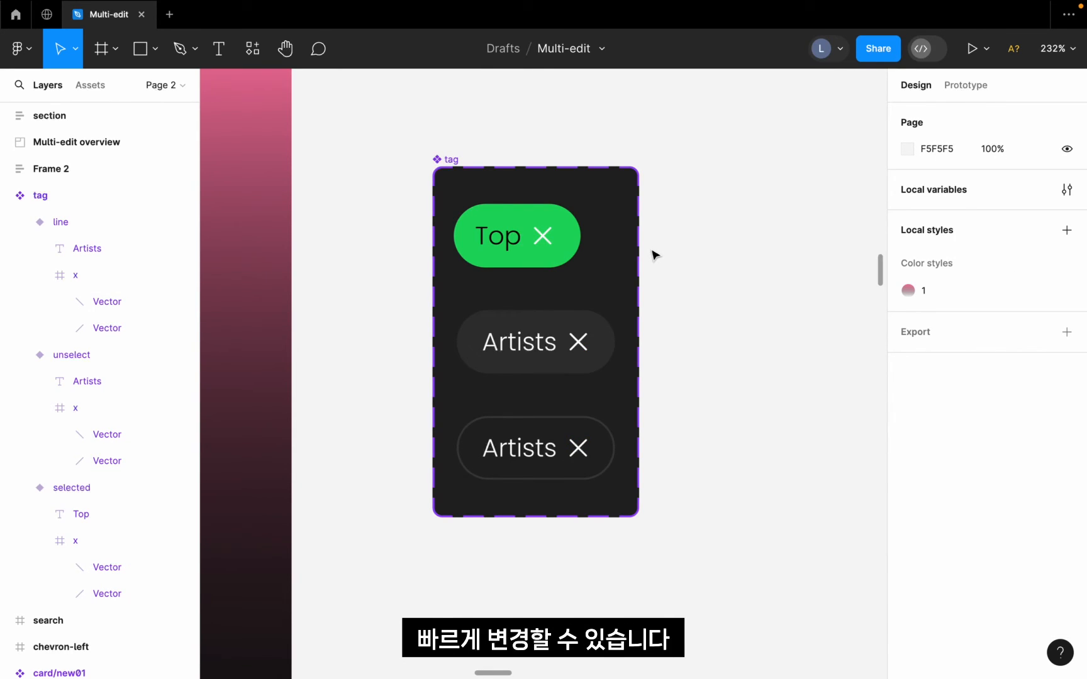
Select the matching x frames in all three tag variants and try swapping their order with the label text in the auto layout
double_click(578, 342)
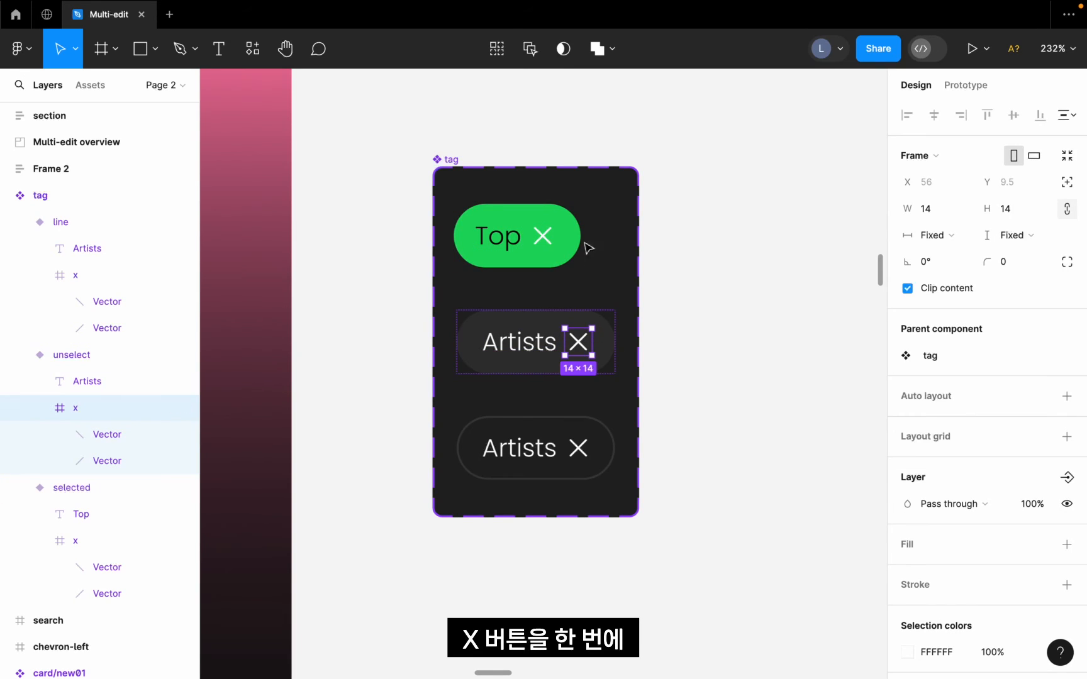
click(507, 50)
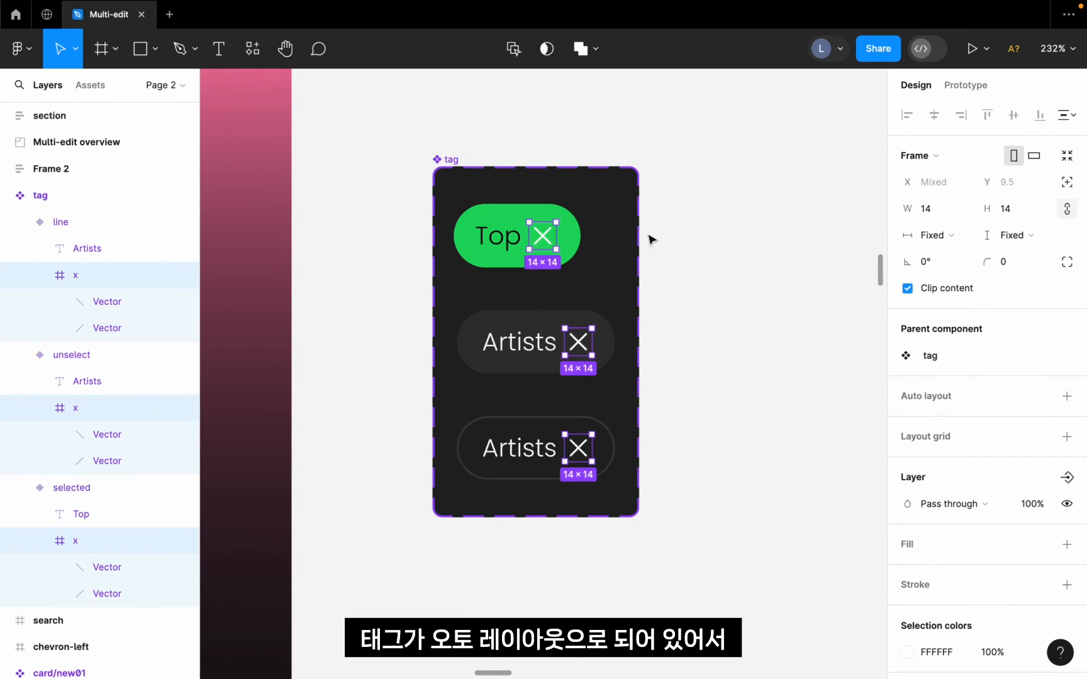
key(Left)
key(Right)
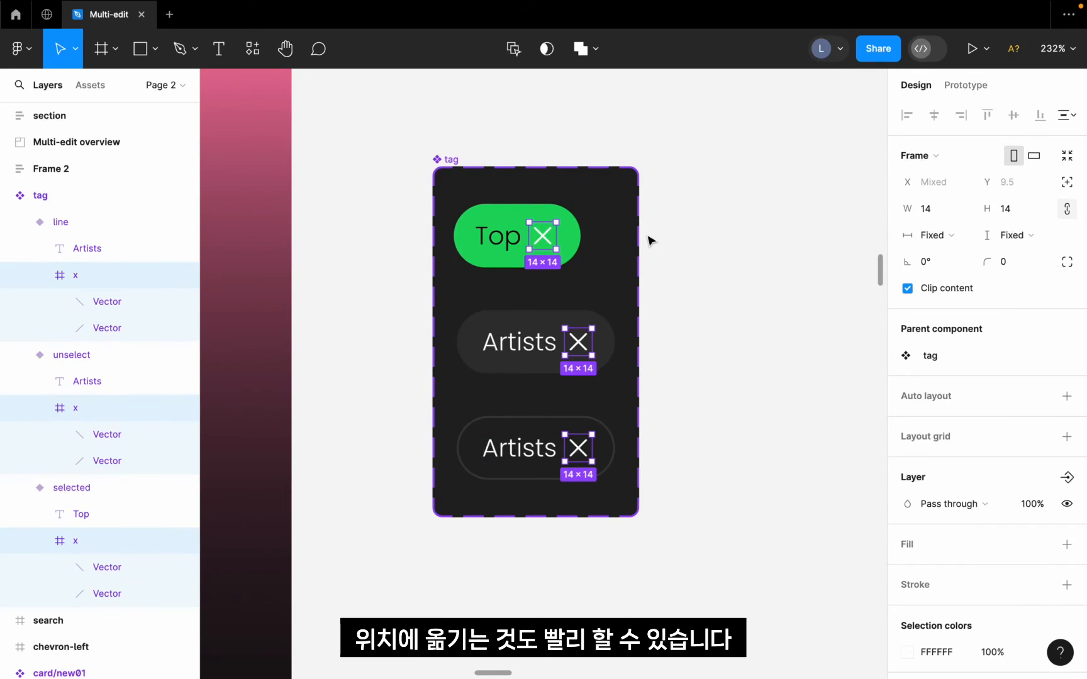
key(Left)
key(Right)
key(Left)
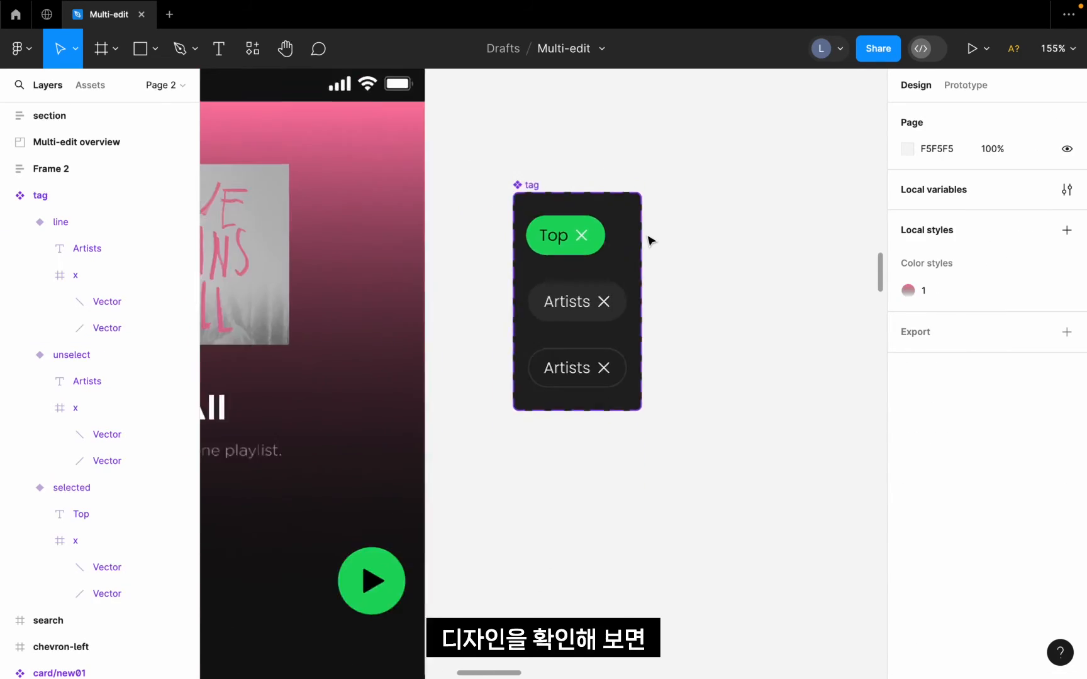
Examine the row of tags under the search field on the search screen for the added x icons
scroll(648, 238, down, 5)
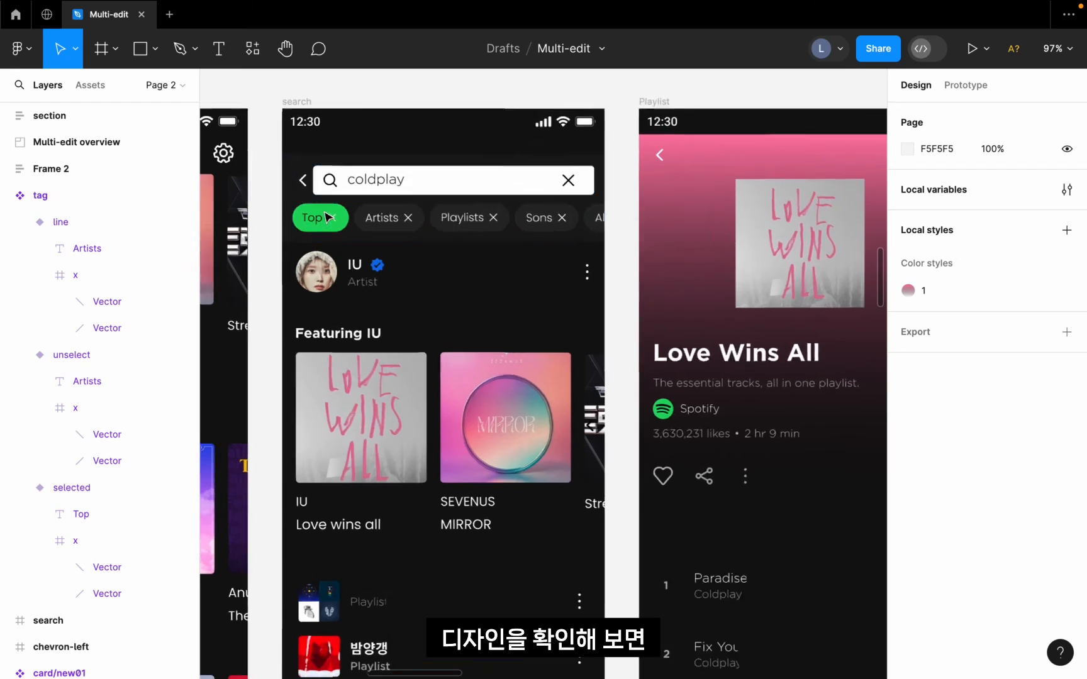
scroll(326, 214, up, 4)
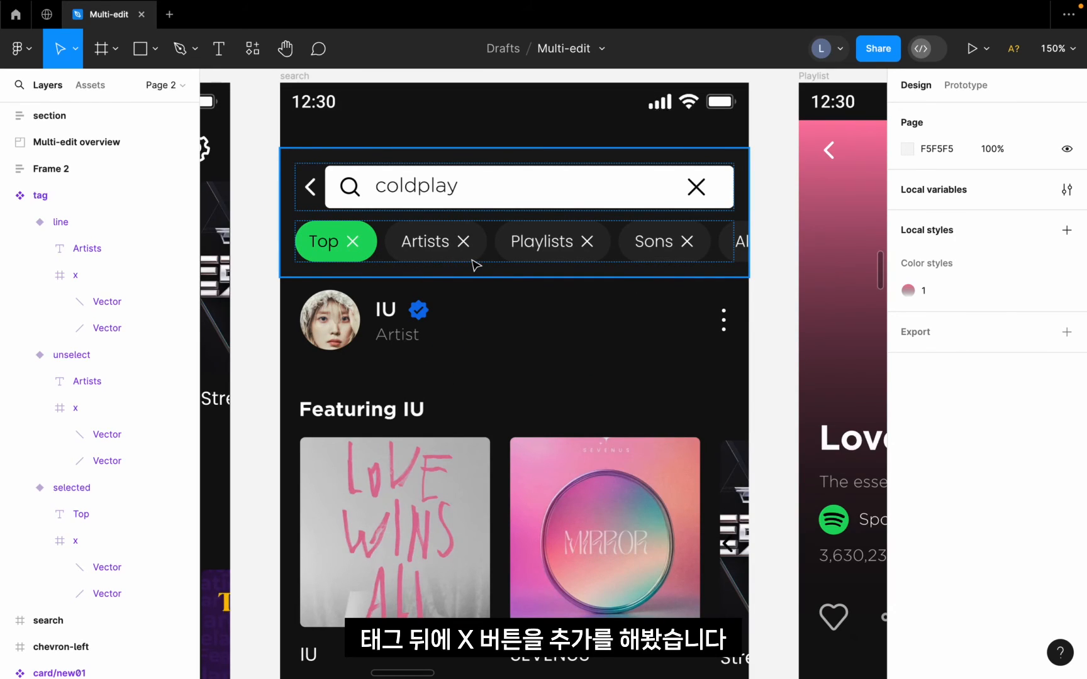
scroll(482, 160, down, 4)
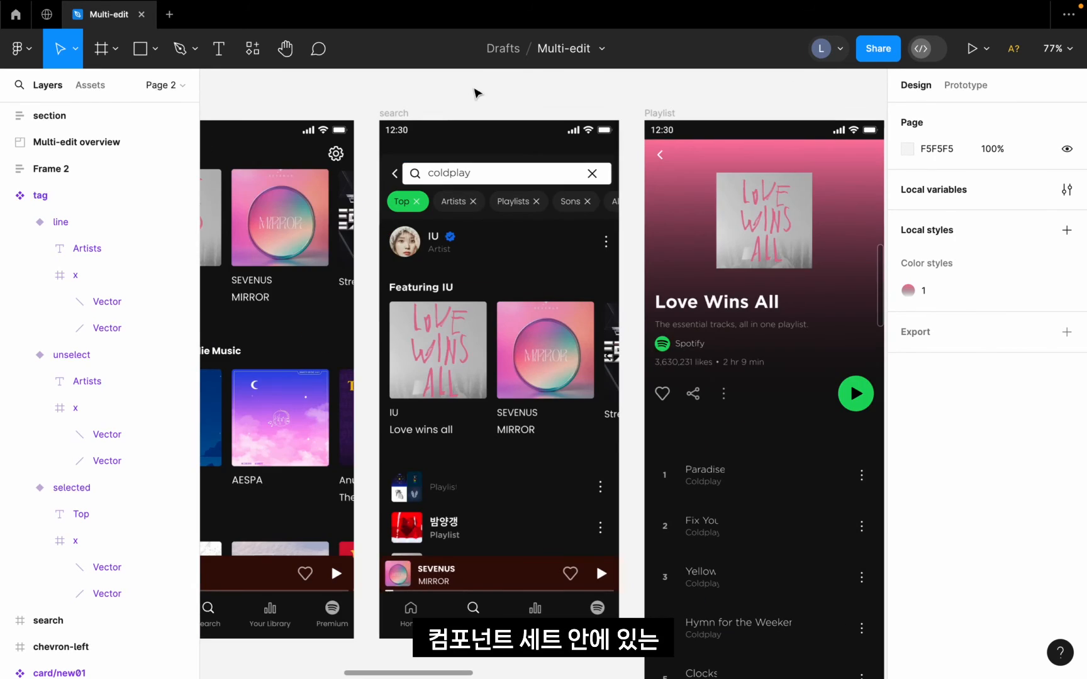